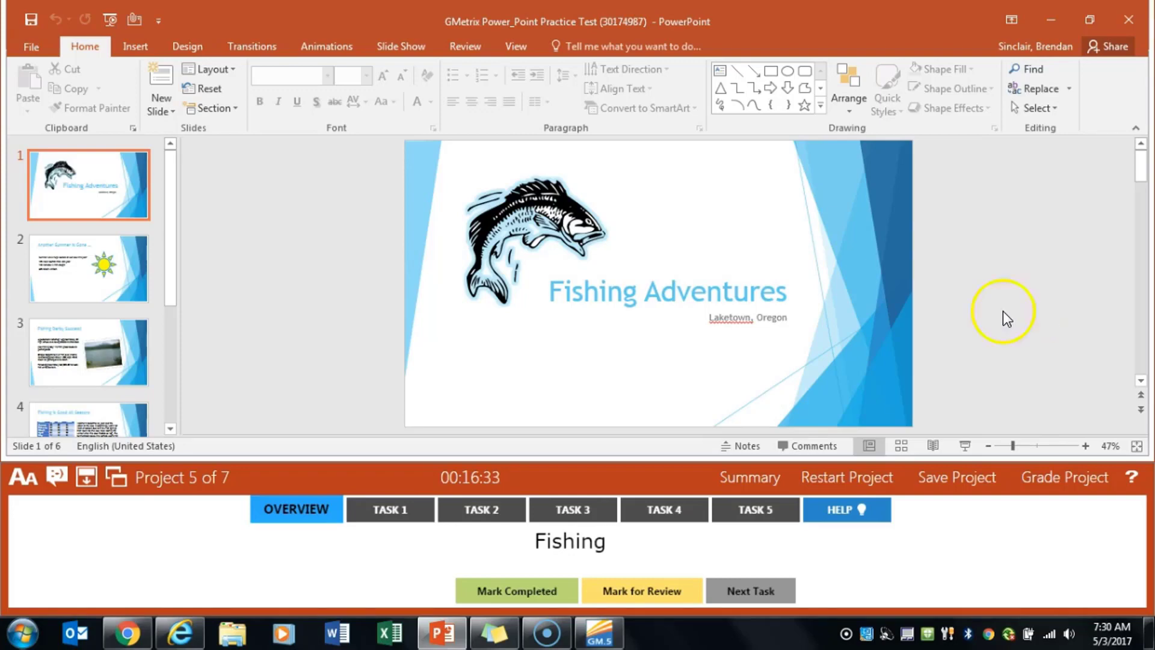
Step: Show the Task 1 instructions, which ask for Summer Success as the Subject property
click(413, 509)
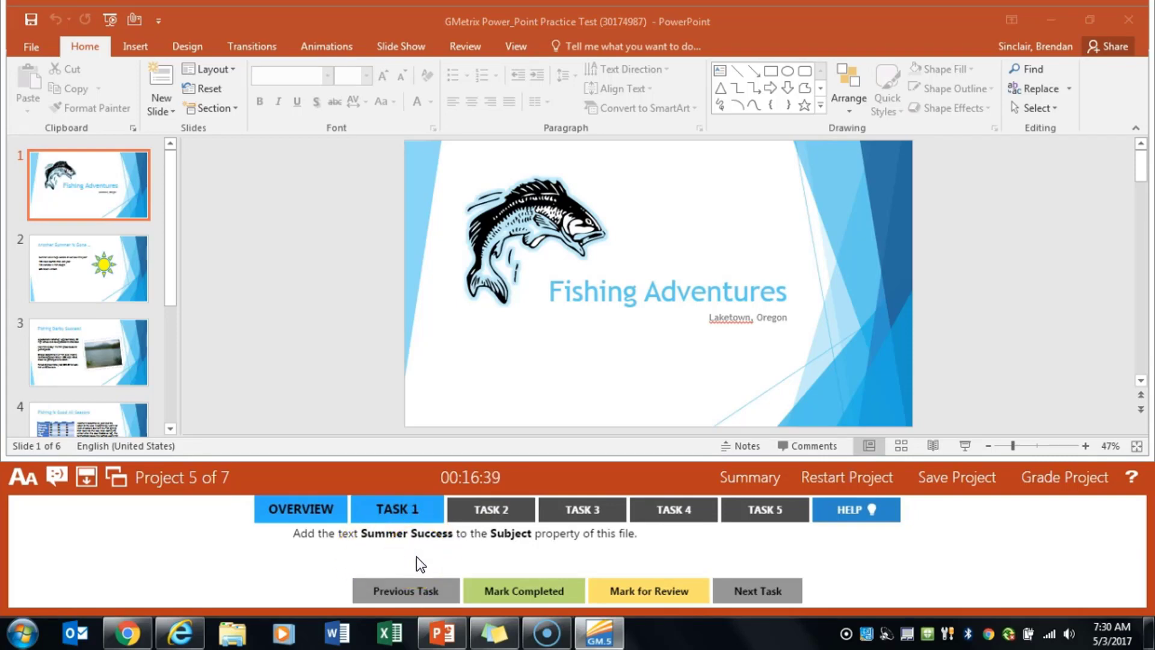
Step: Enter 'Summer Success' as the Subject under File > Info's full properties, then return to the slides
click(104, 127)
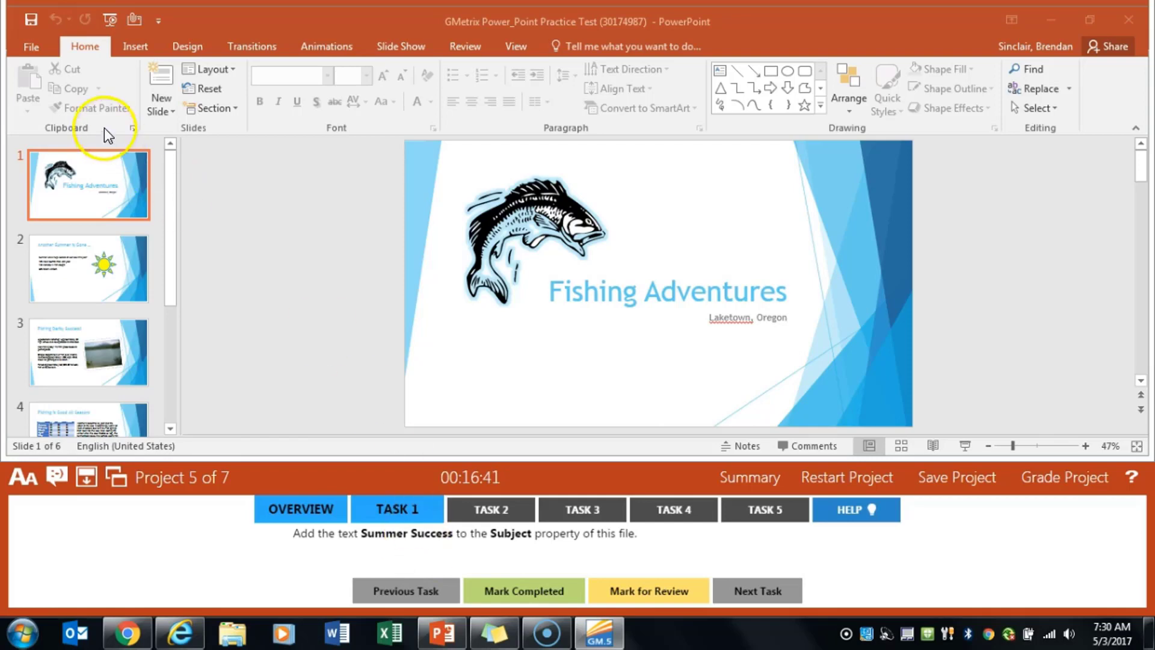
click(47, 50)
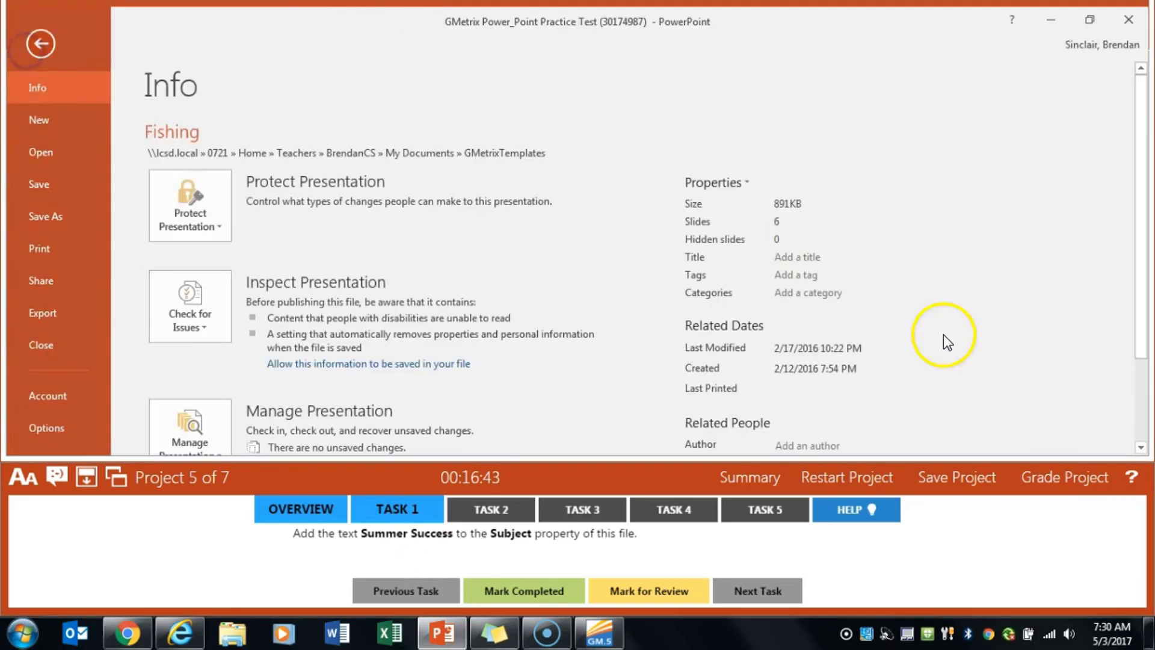
scroll(680, 369, down, 2)
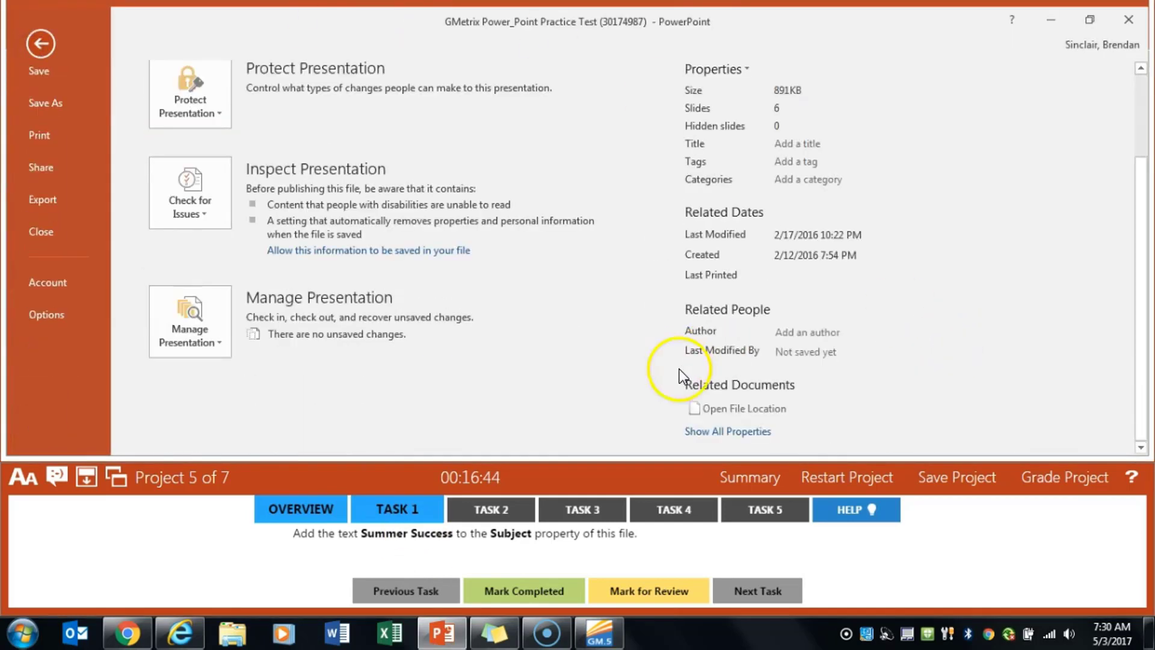
click(748, 433)
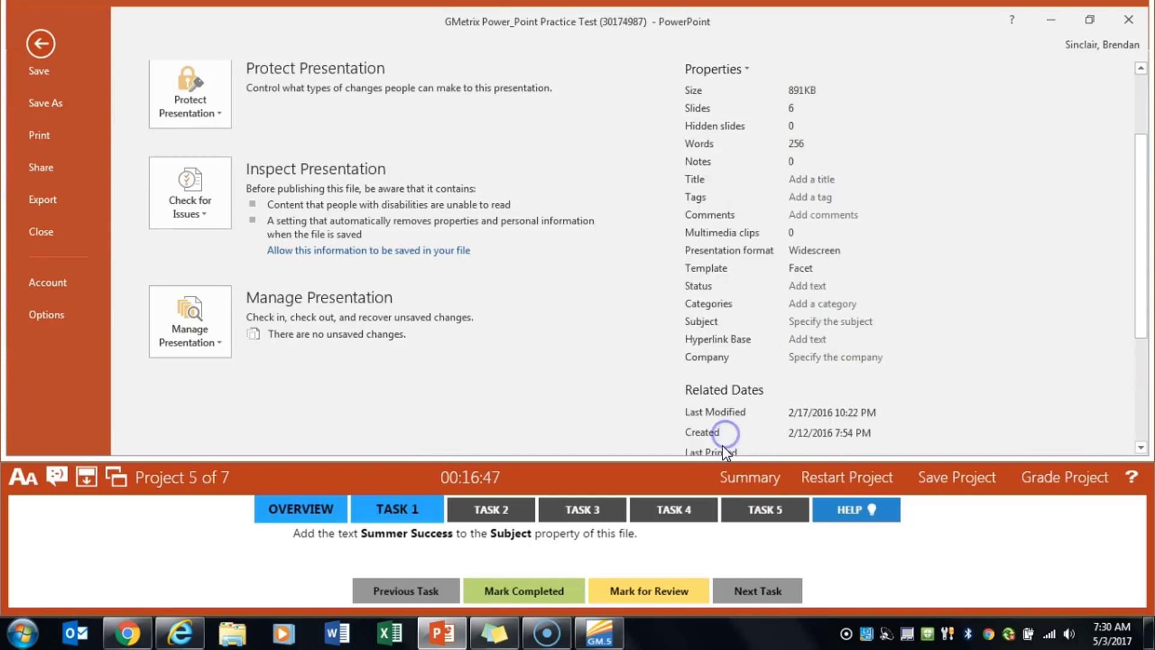
click(820, 321)
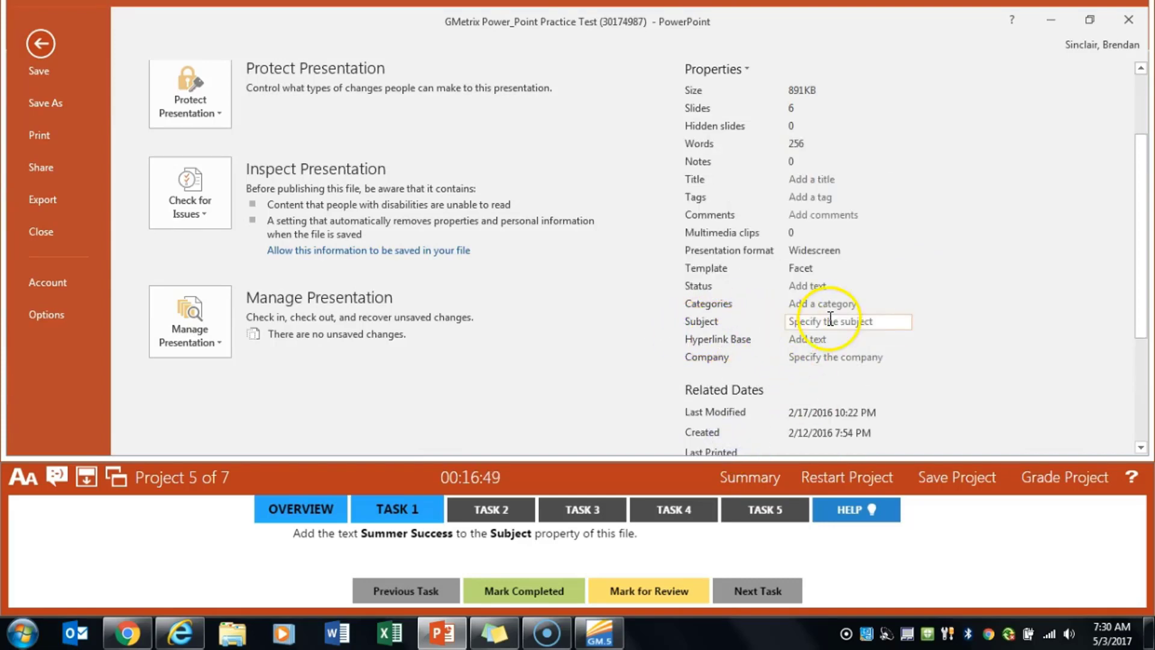
text(Summer)
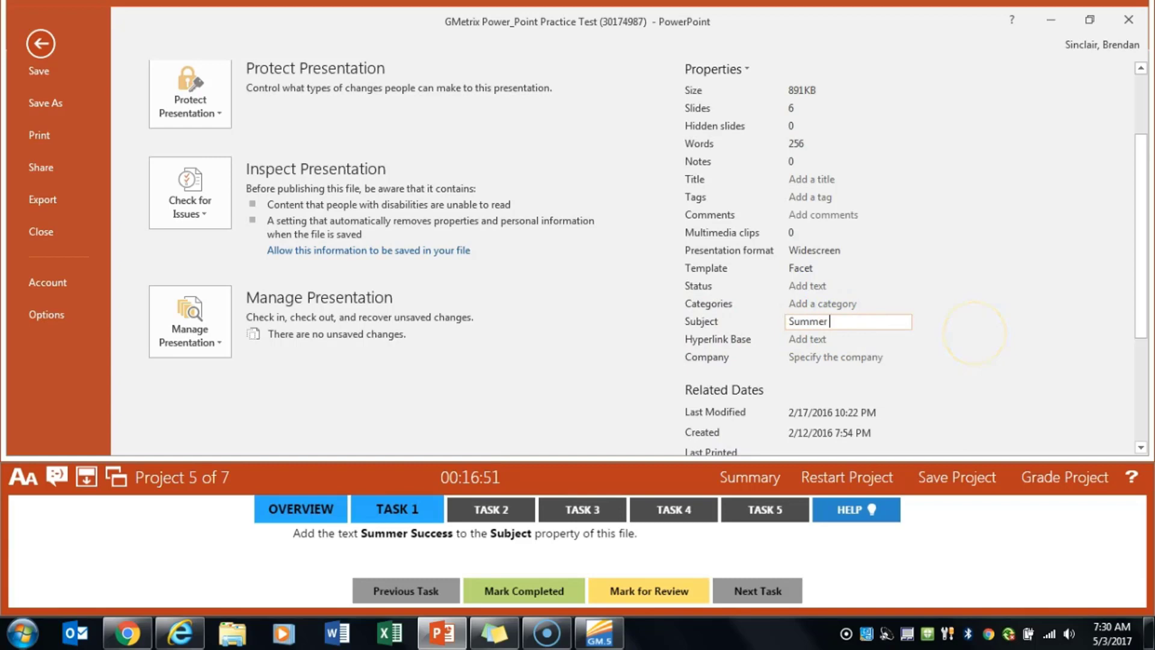
text( Success)
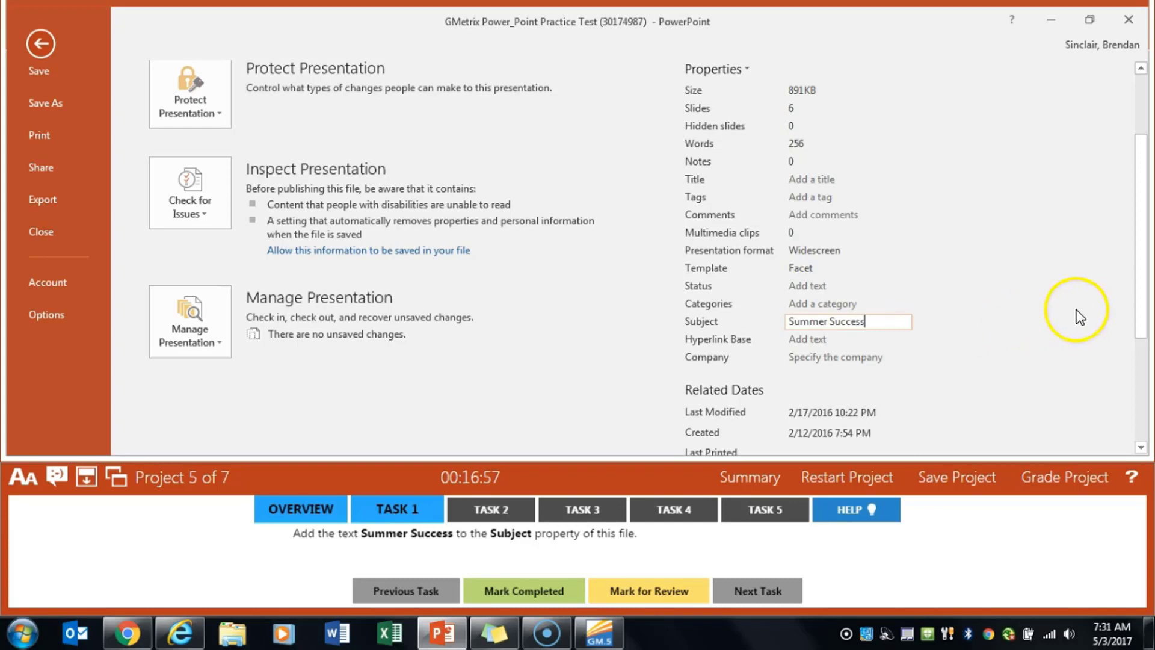
click(1061, 312)
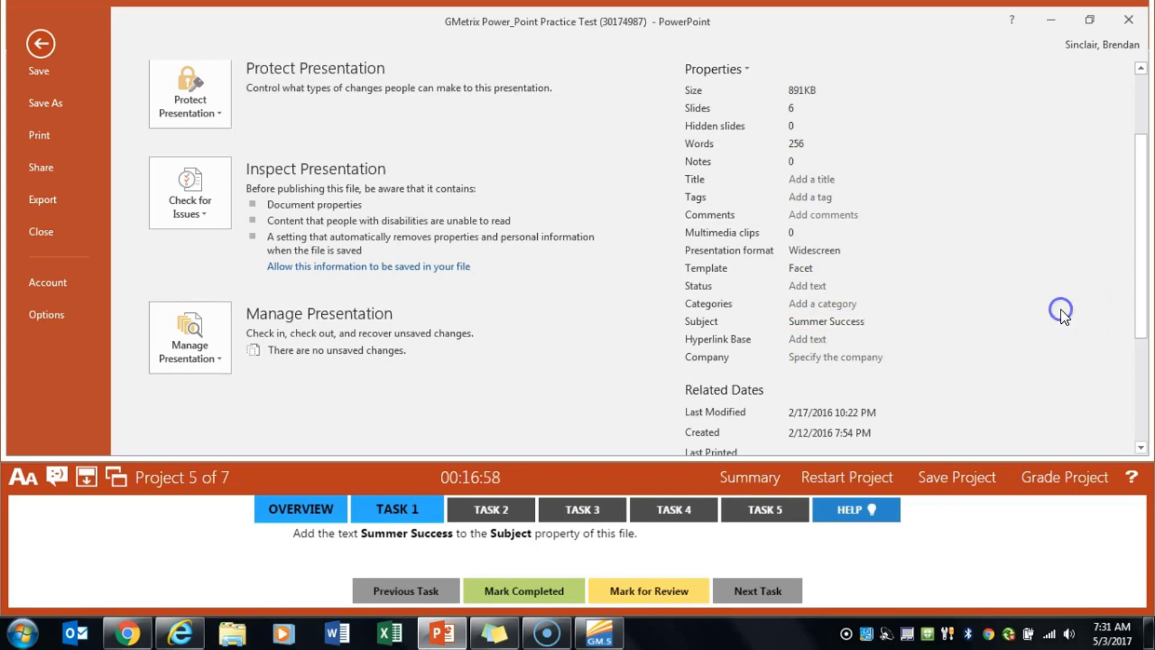
click(41, 45)
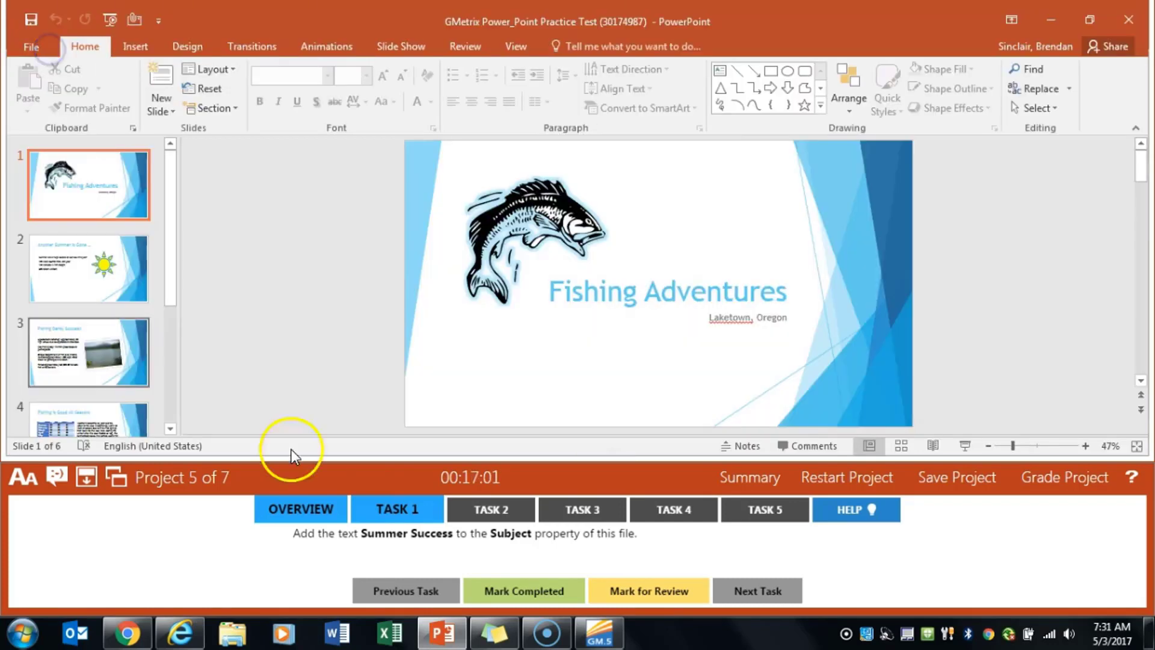
Step: Mark Task 1 completed, bring up Task 2, and show slide 2
click(513, 587)
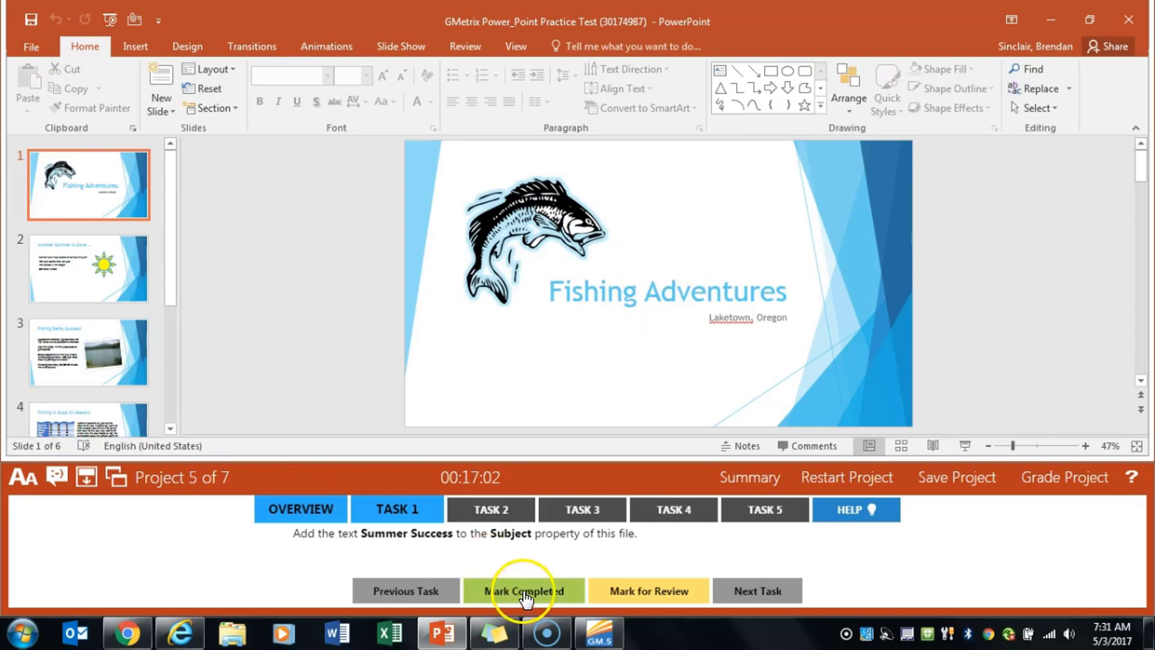
click(503, 509)
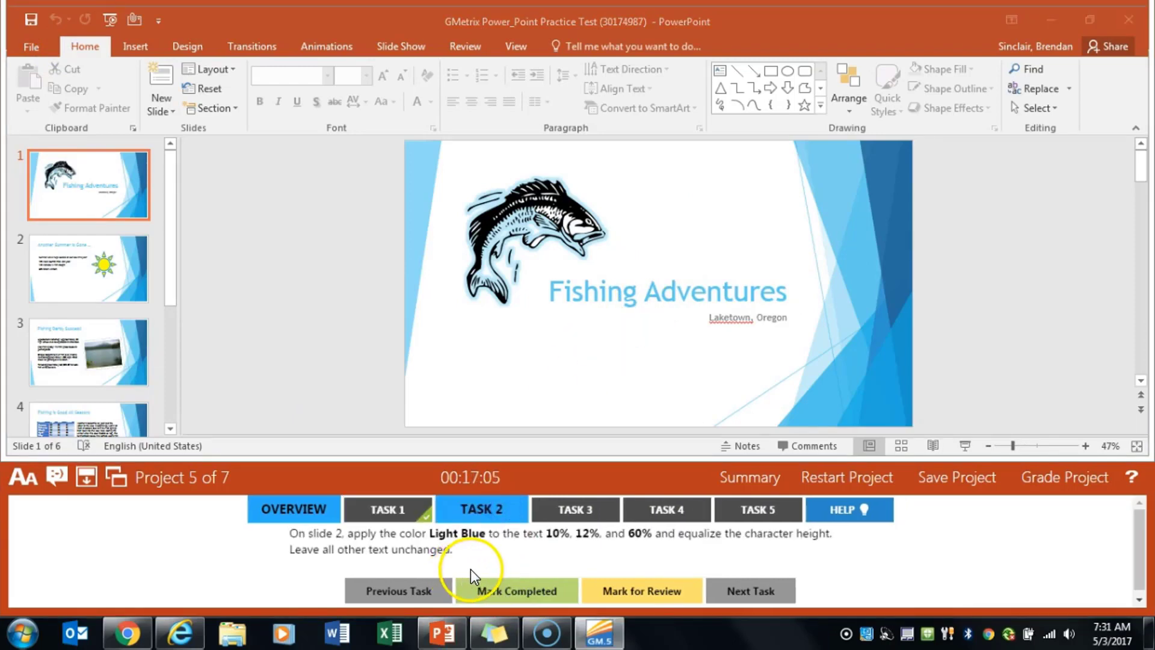
click(86, 276)
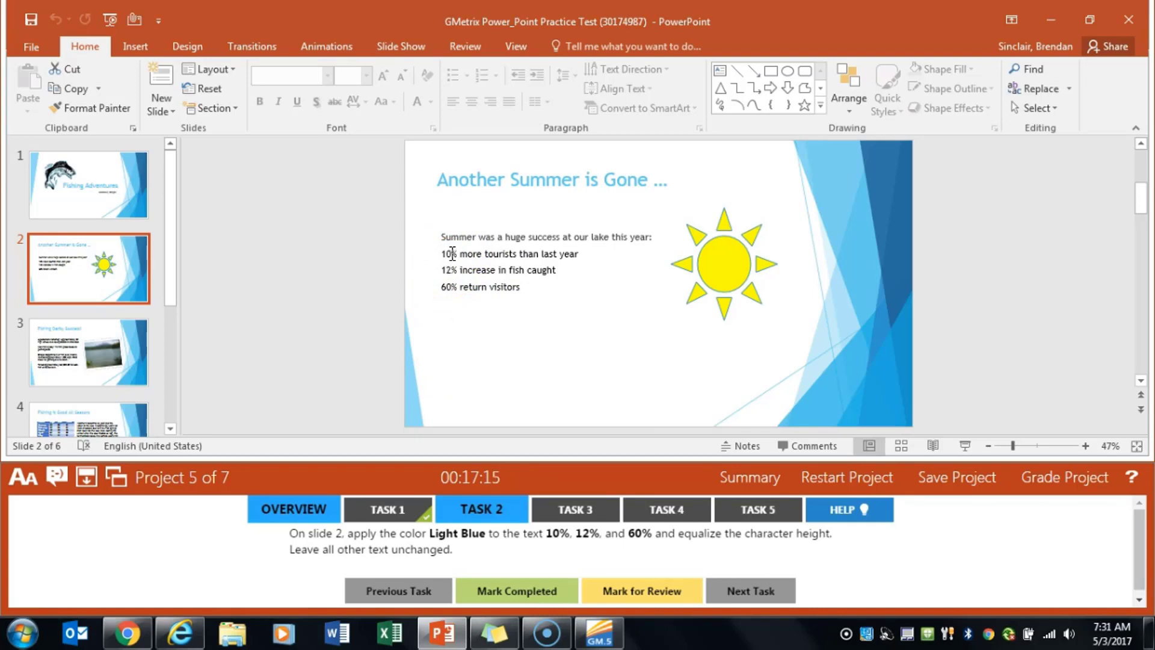
Step: Color the 10%, 12% and 60% text on slide 2 Light Blue
click(448, 254)
click(445, 253)
drag(446, 252, 457, 287)
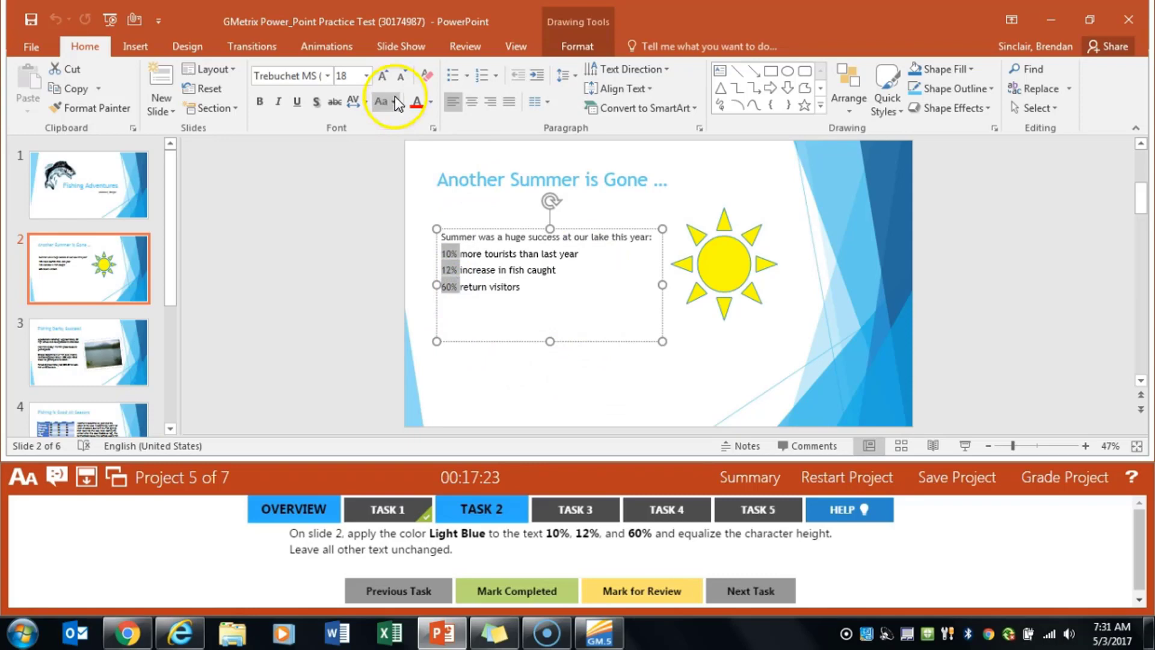
click(432, 102)
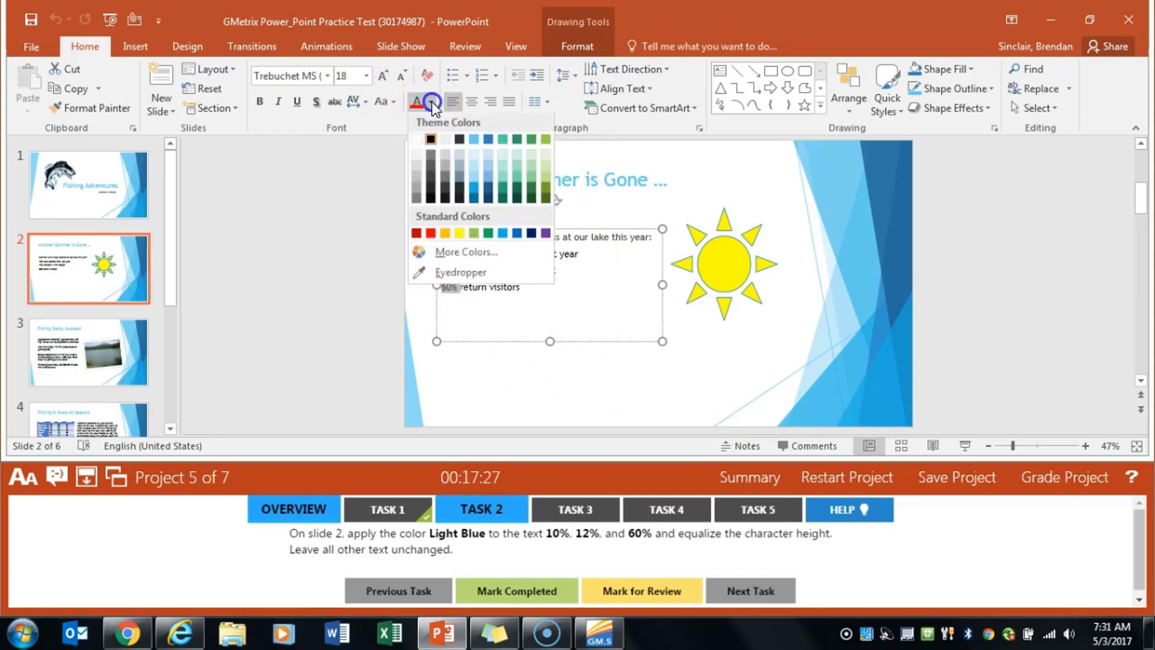
click(503, 234)
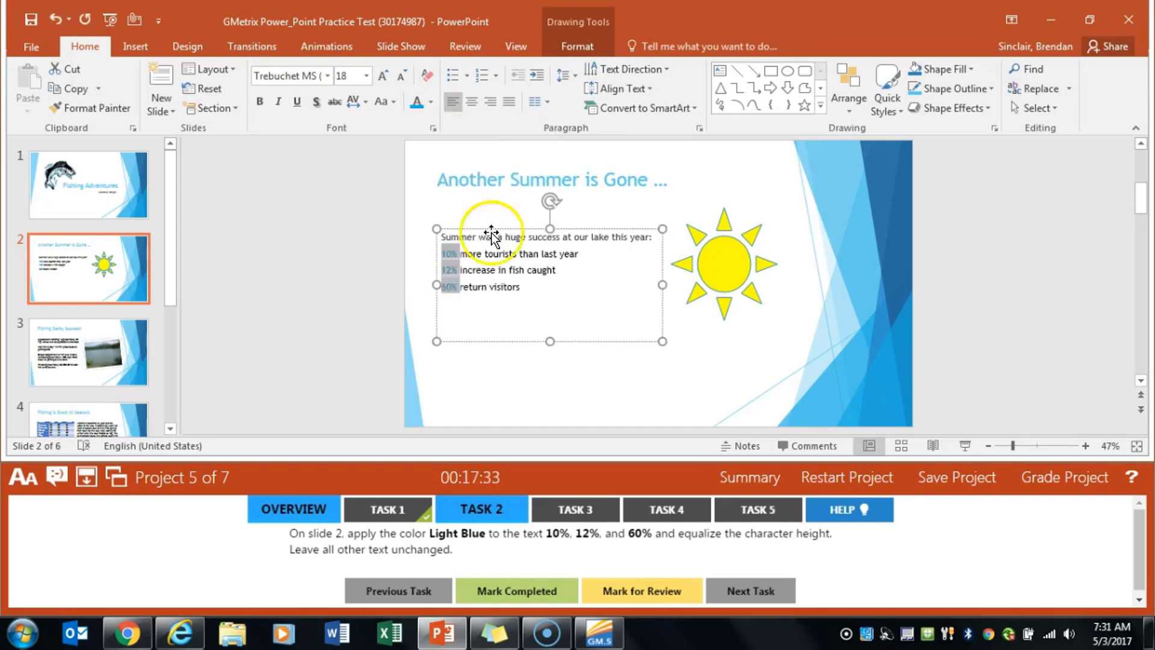
Step: Turn on Equalize Character Height for the percentages and mark Task 2 completed
click(433, 128)
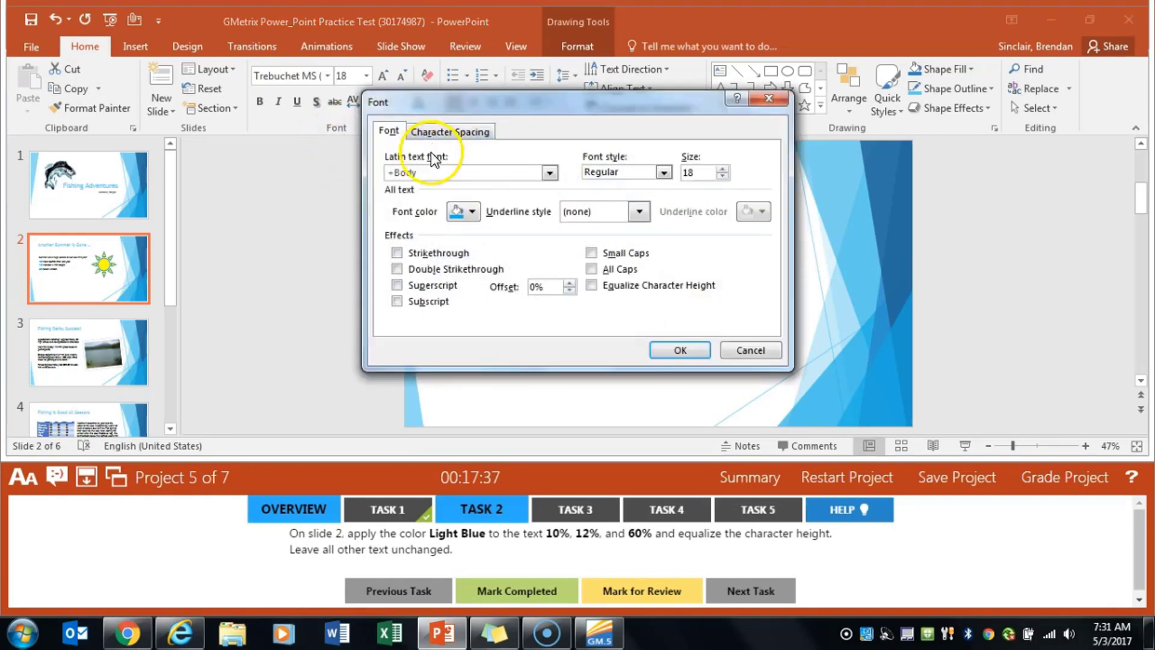
click(621, 286)
click(695, 352)
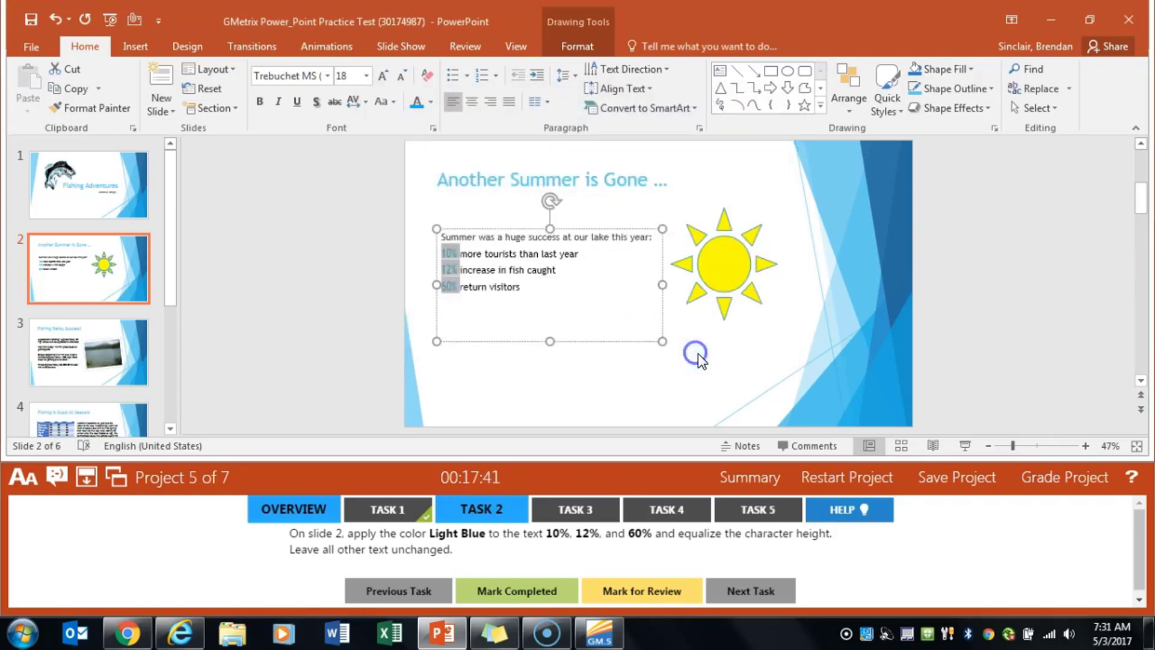
click(510, 590)
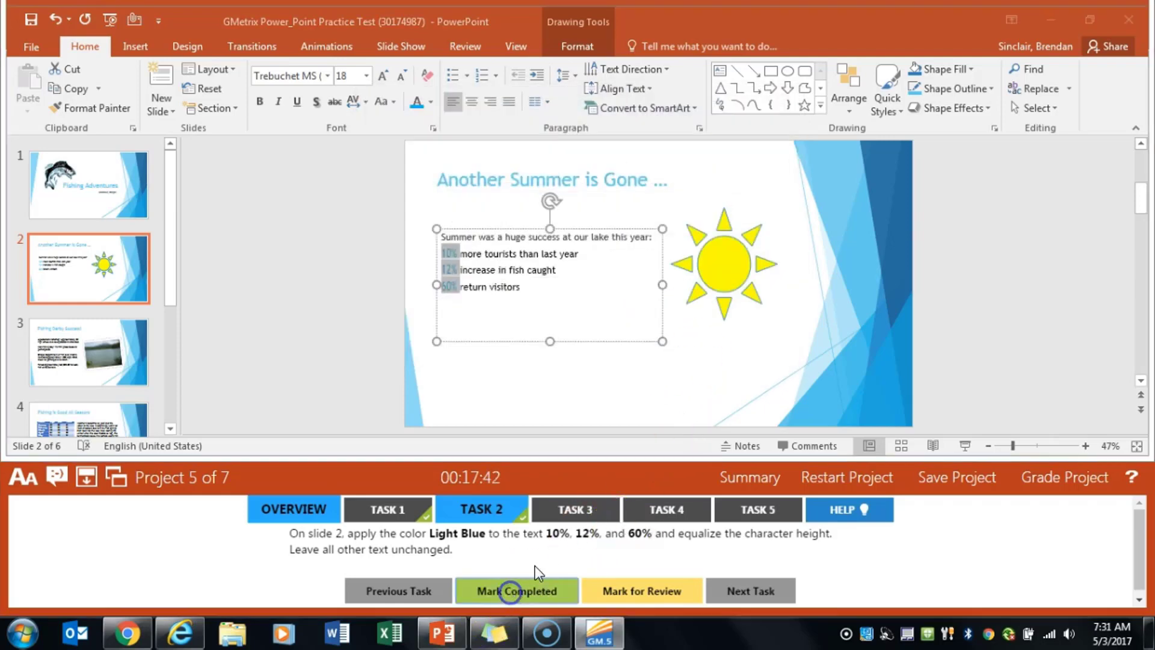
click(577, 510)
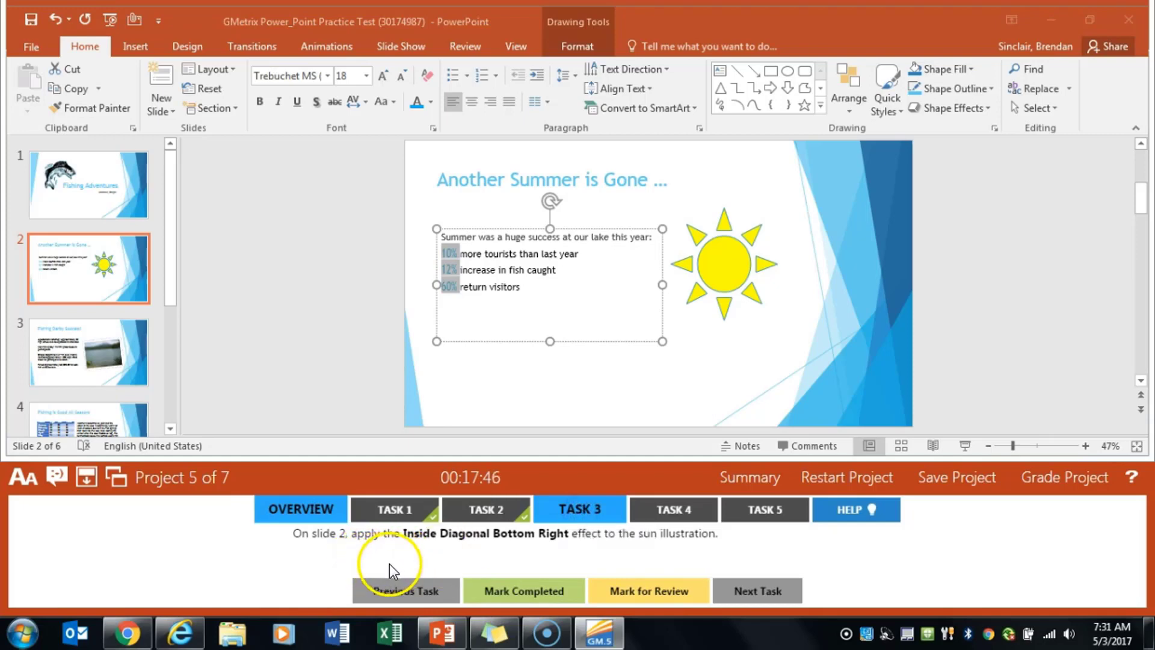
Step: Give the slide 2 sun the Inside Diagonal Bottom Right shadow and mark Task 3 completed
click(719, 271)
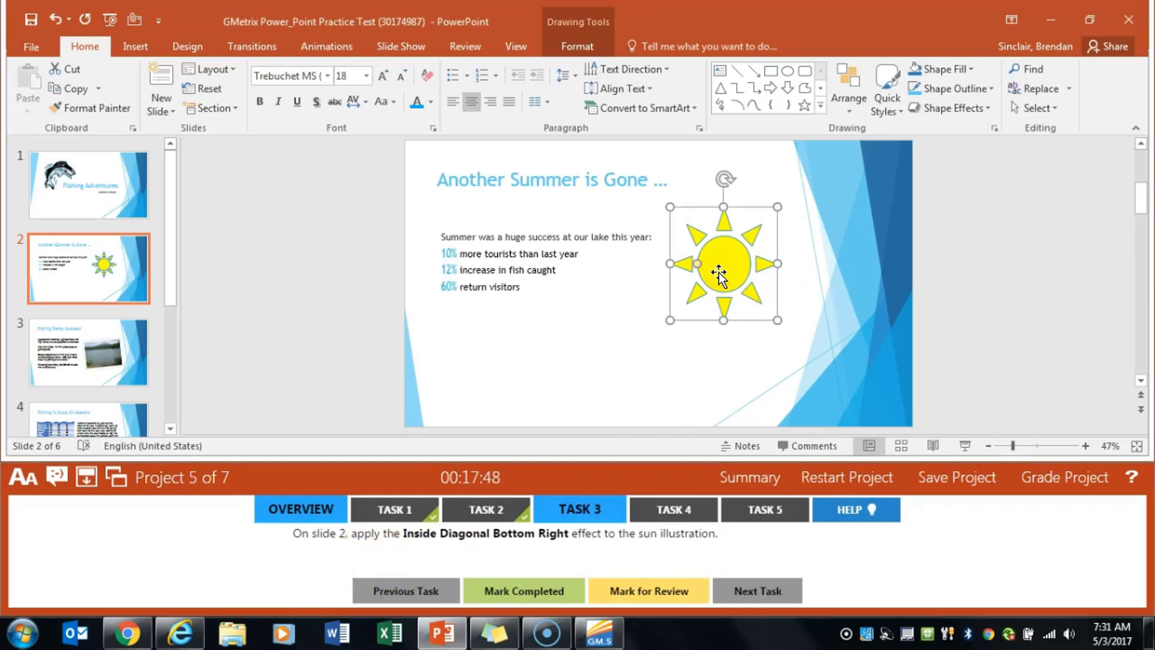
click(598, 45)
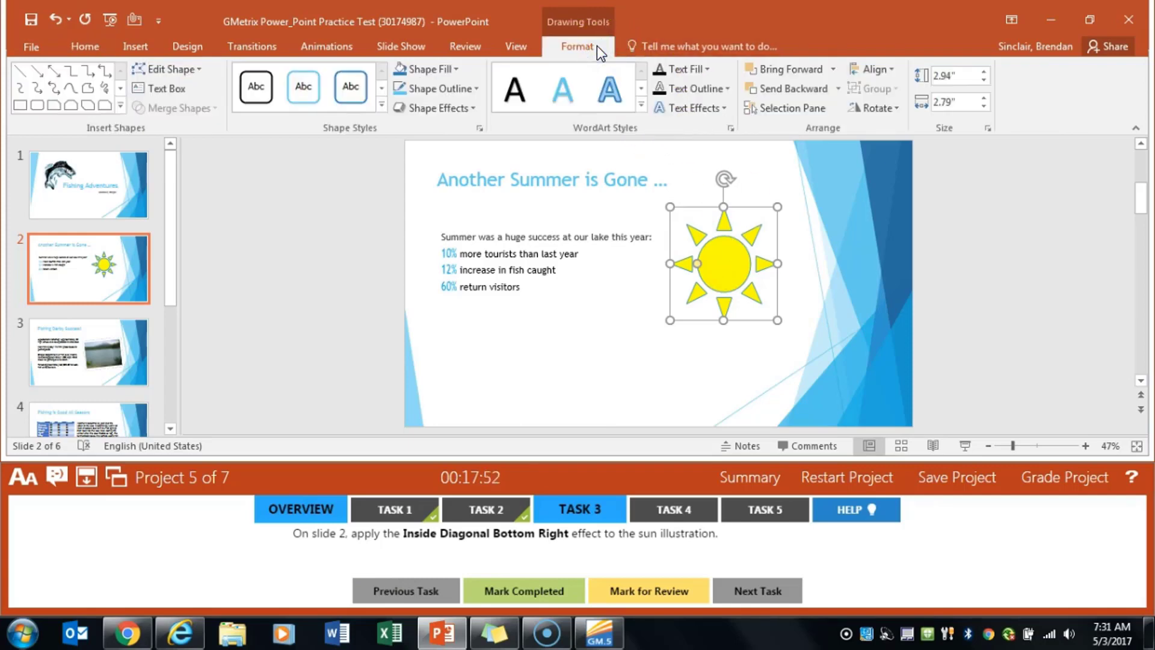
click(450, 110)
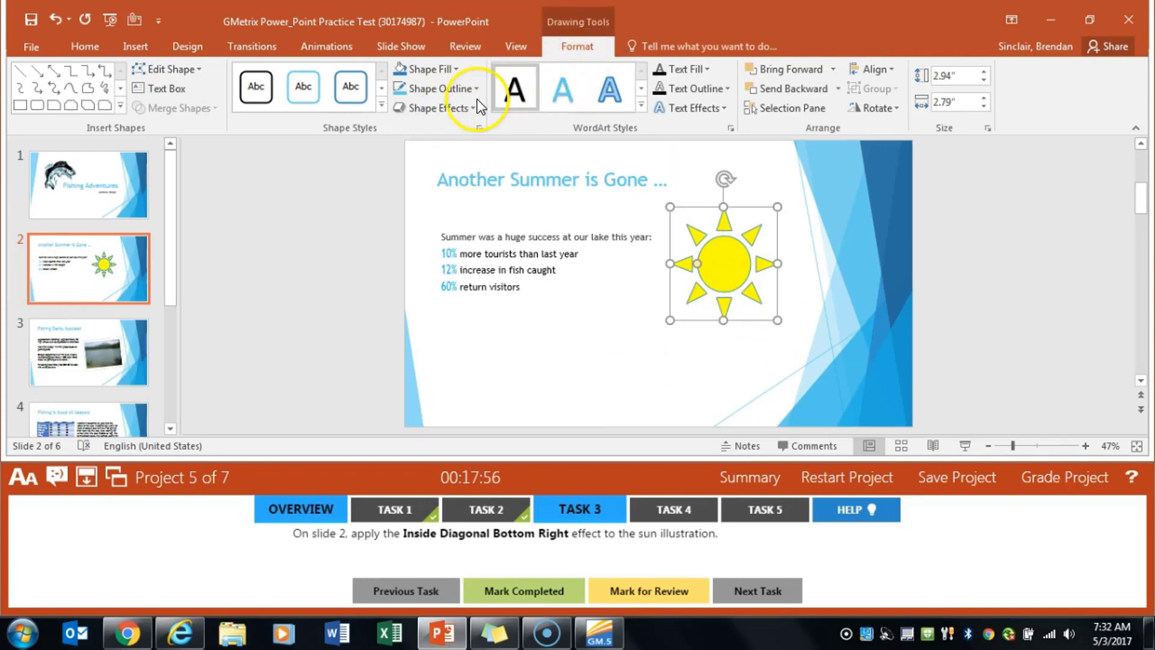
click(472, 109)
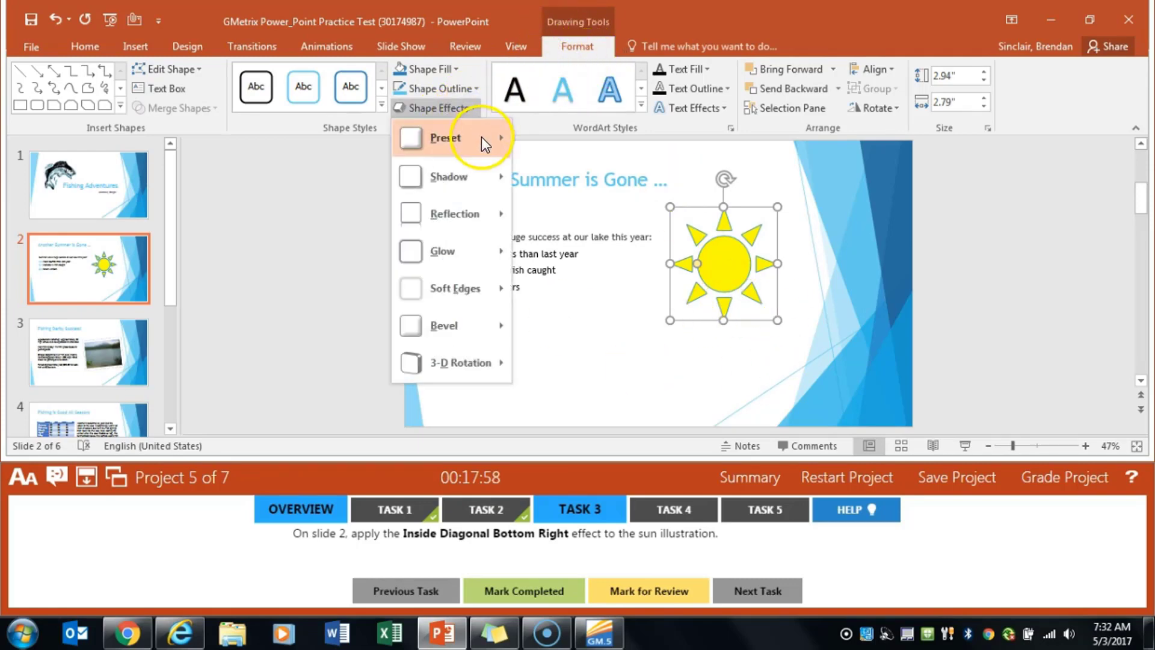
mouse_move(485, 177)
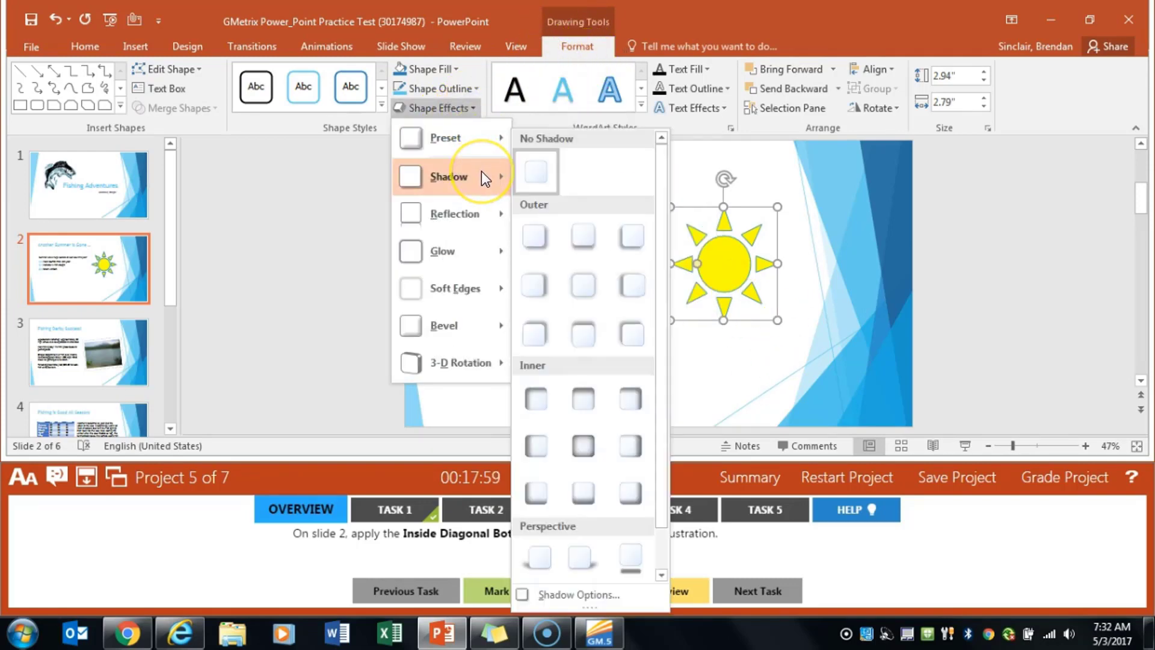
click(533, 490)
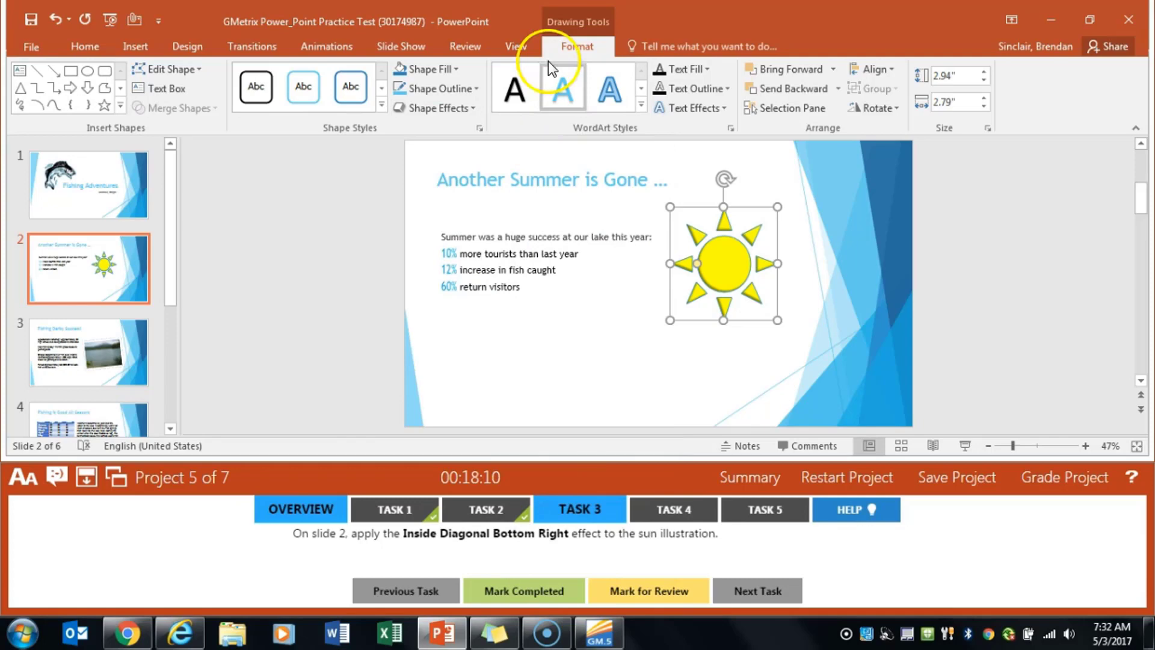
click(471, 109)
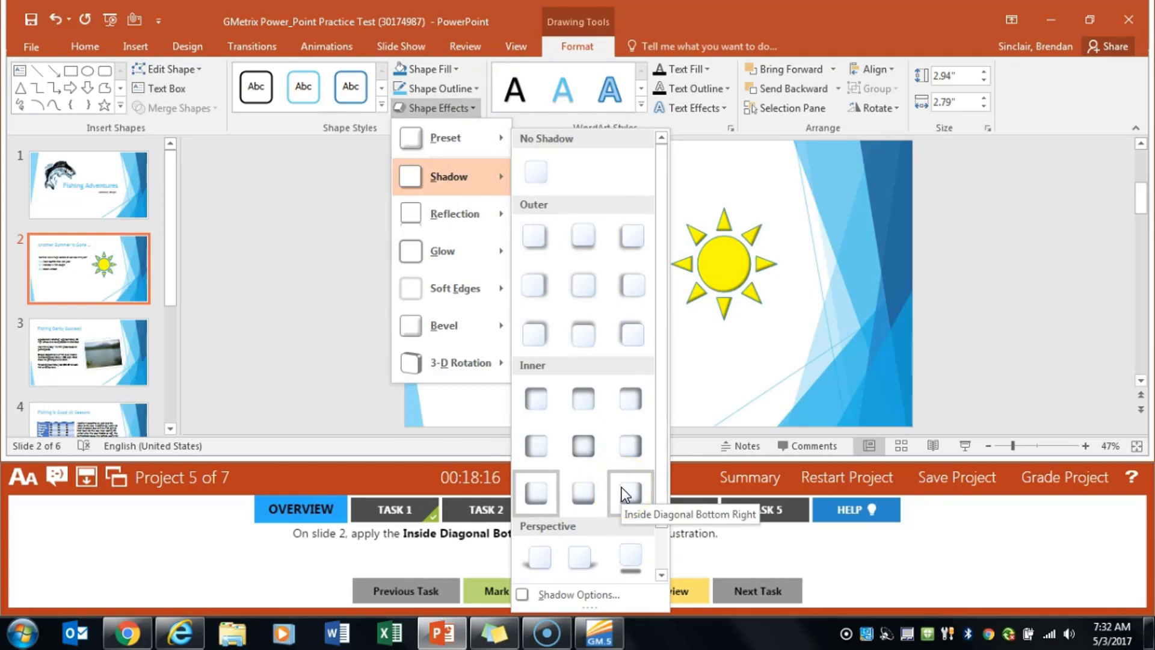
click(622, 492)
click(516, 596)
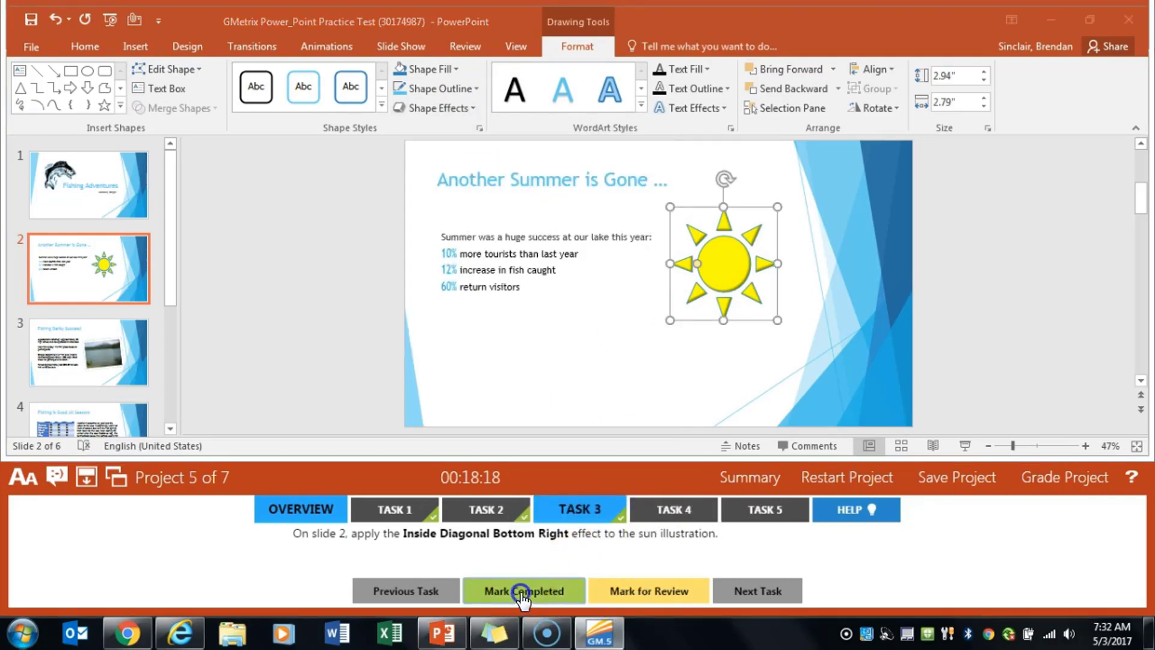
Step: Crop the slide 5 ice-fishing picture to an Oval shape and mark Task 4 completed
click(683, 510)
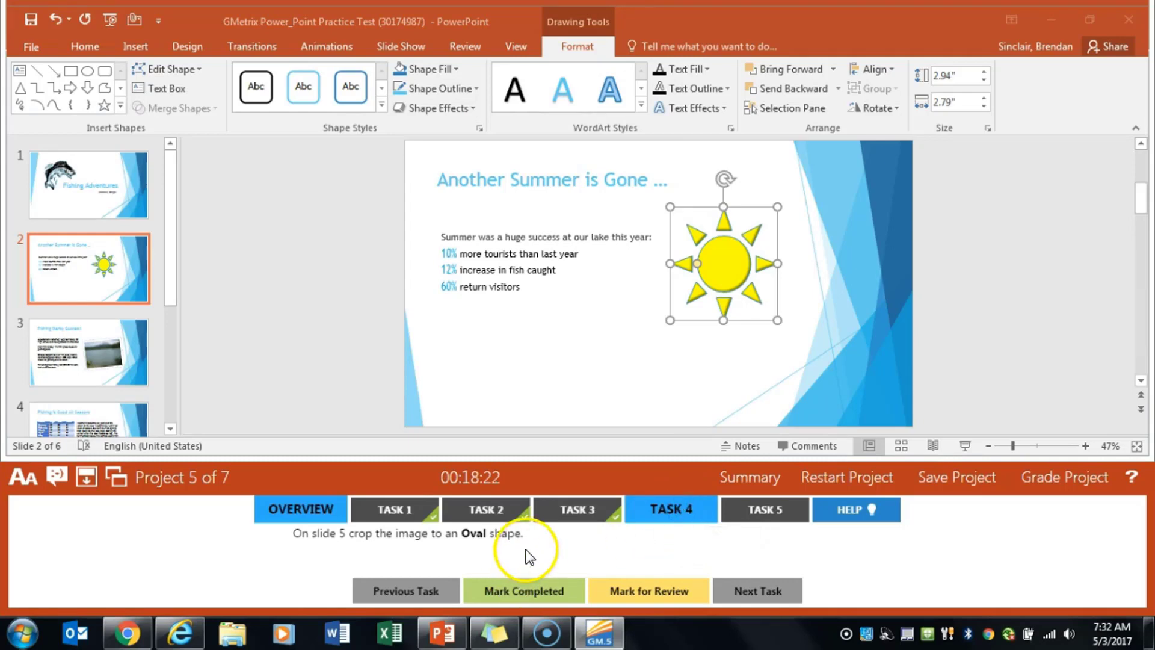
drag(172, 179, 171, 273)
click(142, 324)
click(728, 211)
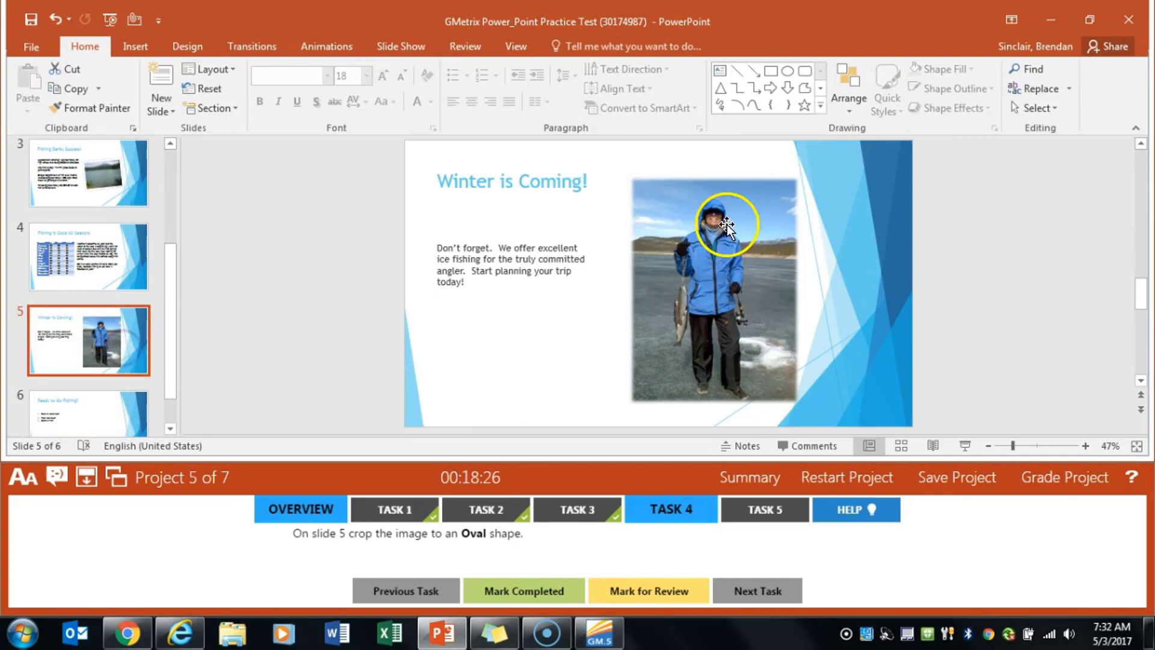
drag(675, 289, 676, 286)
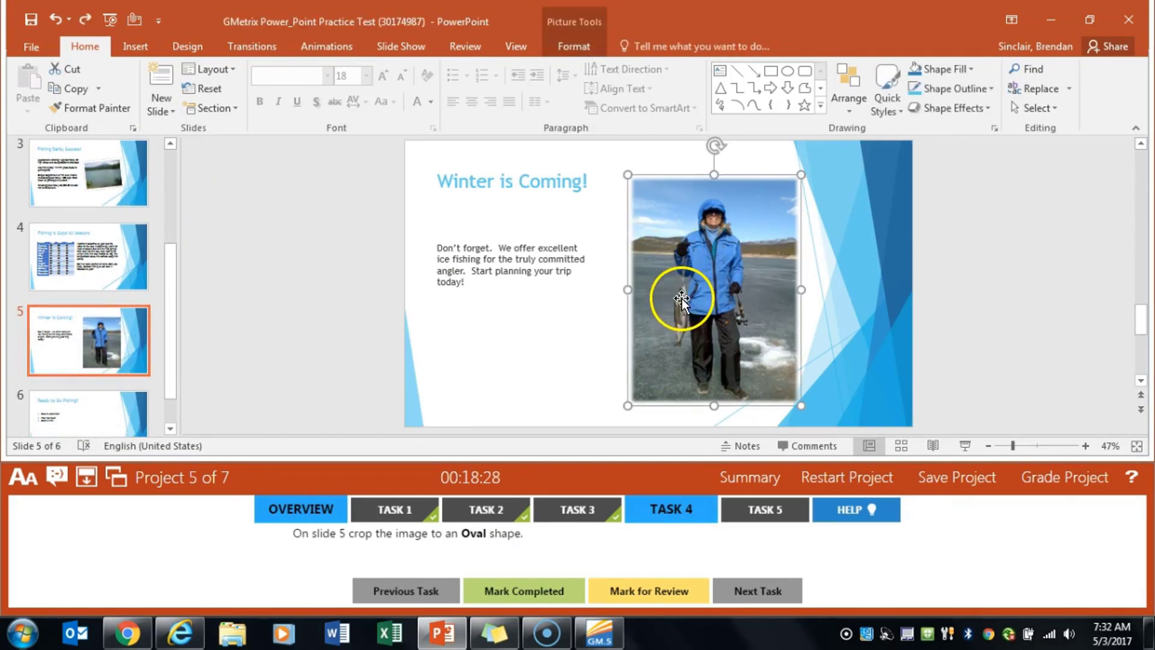
click(581, 50)
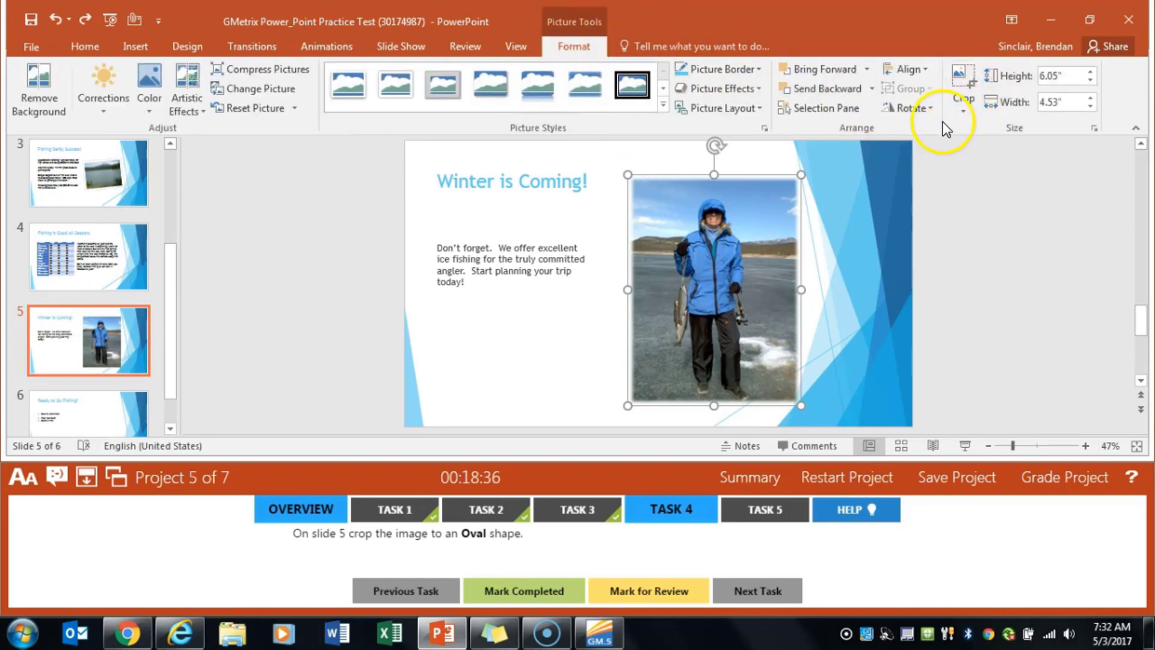
click(964, 114)
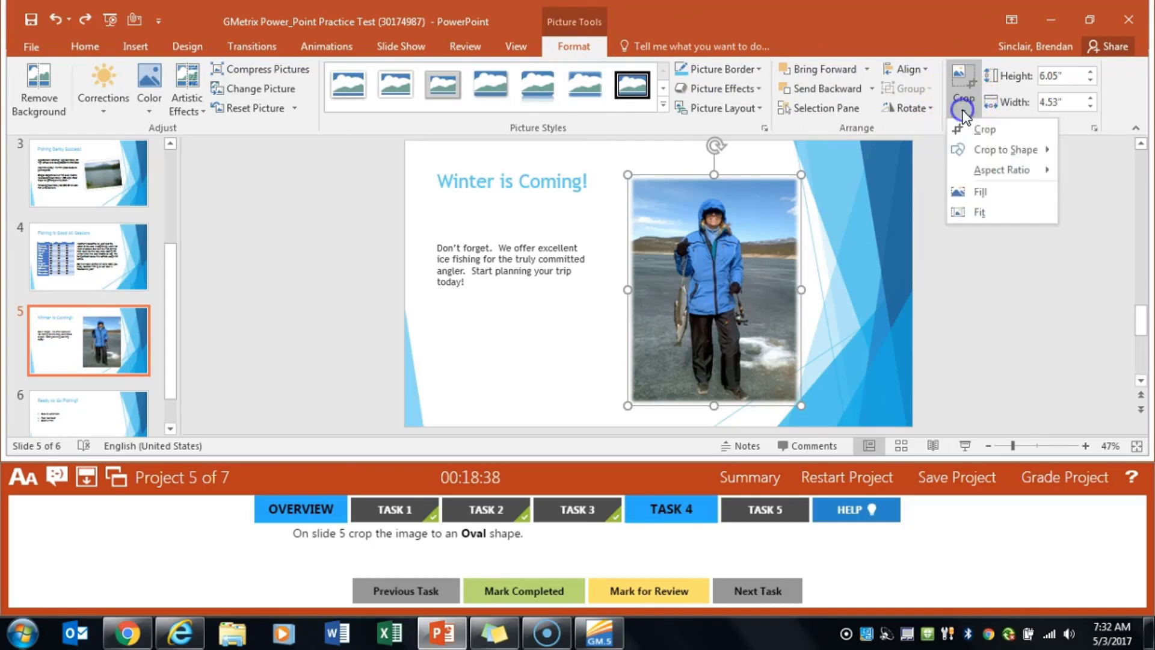
mouse_move(994, 148)
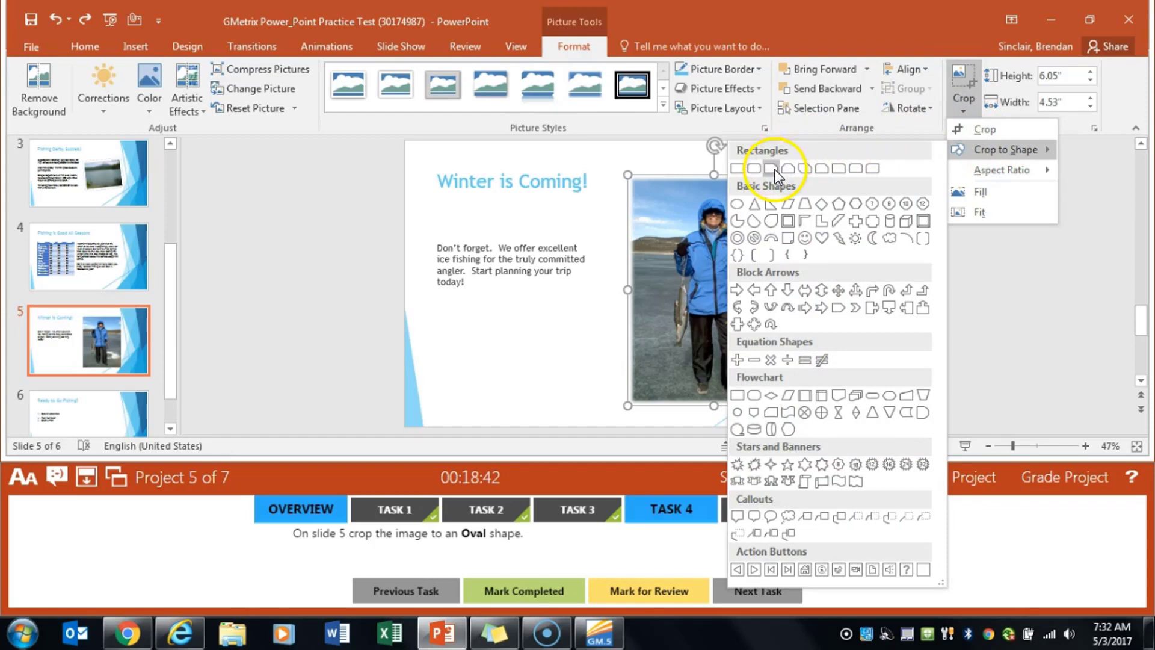
click(738, 204)
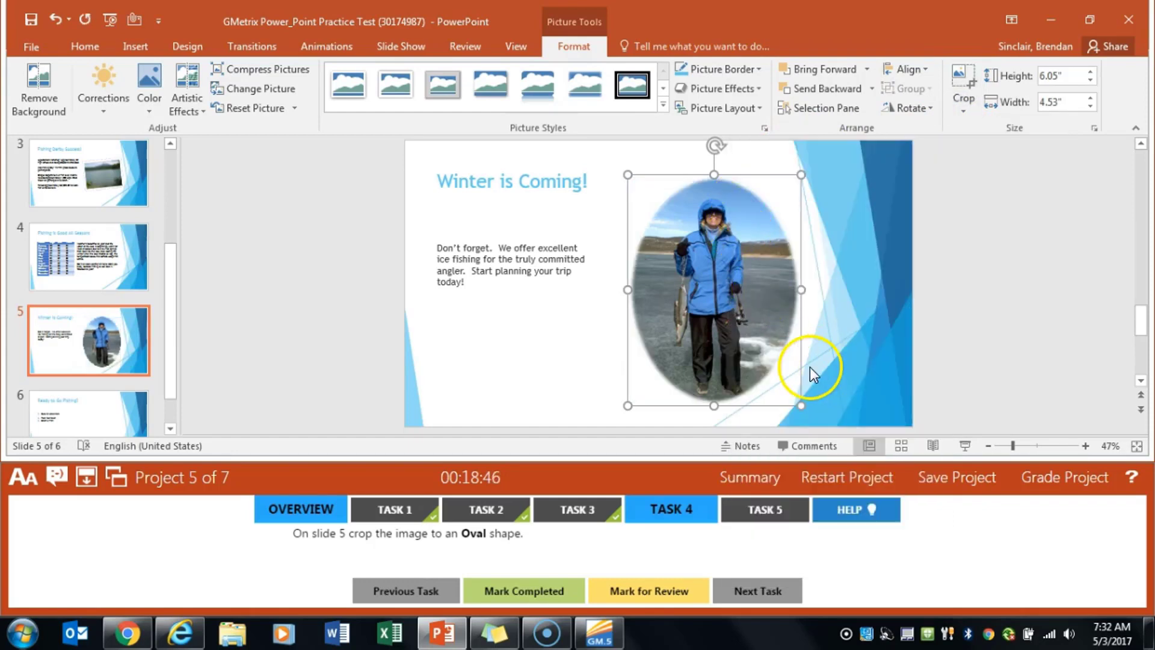
click(479, 589)
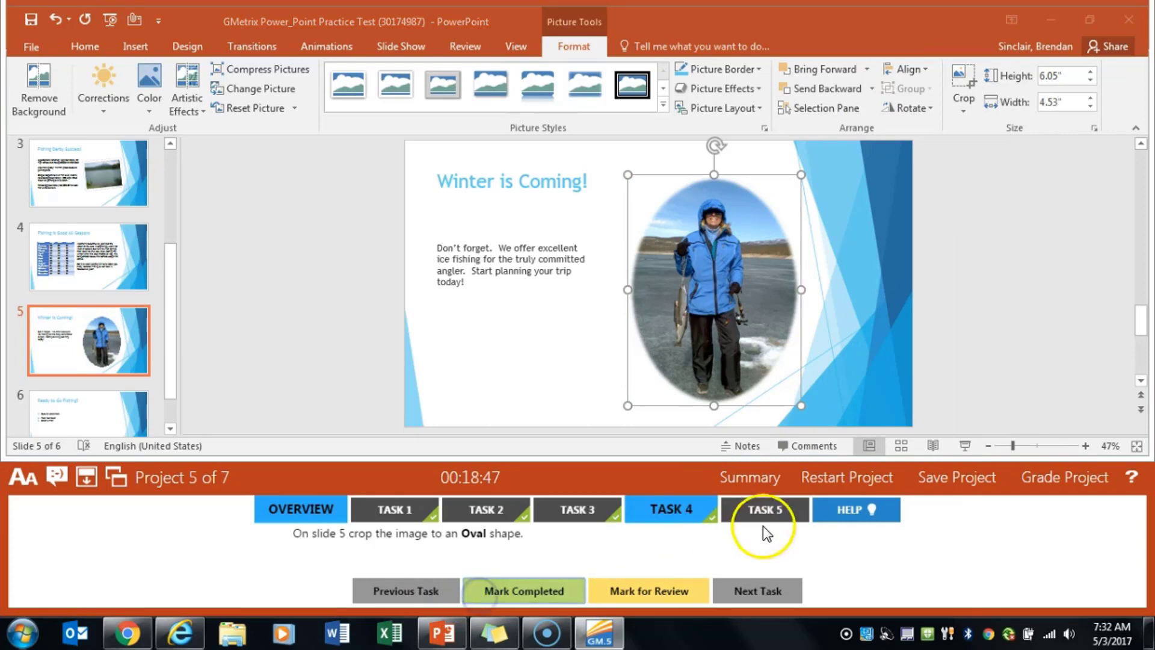
Step: Convert slide 6's list (Book an Adventure, Pack Your Gear, Catch a Fish!) to Basic Process SmartArt and mark Task 5 completed
click(773, 508)
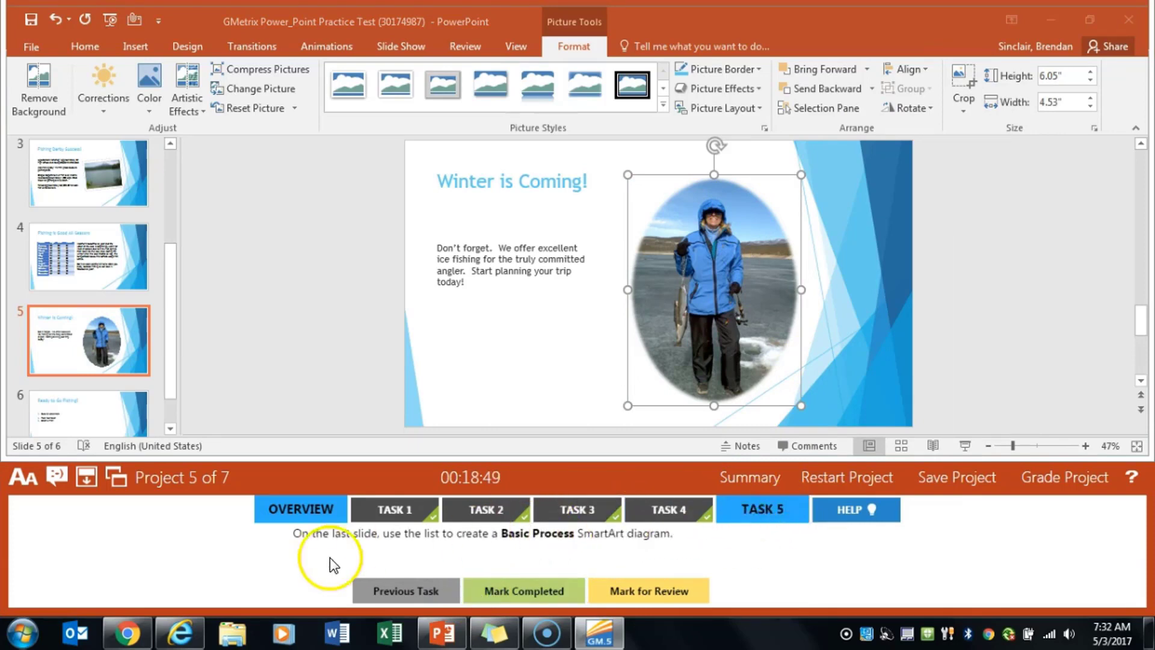
click(73, 385)
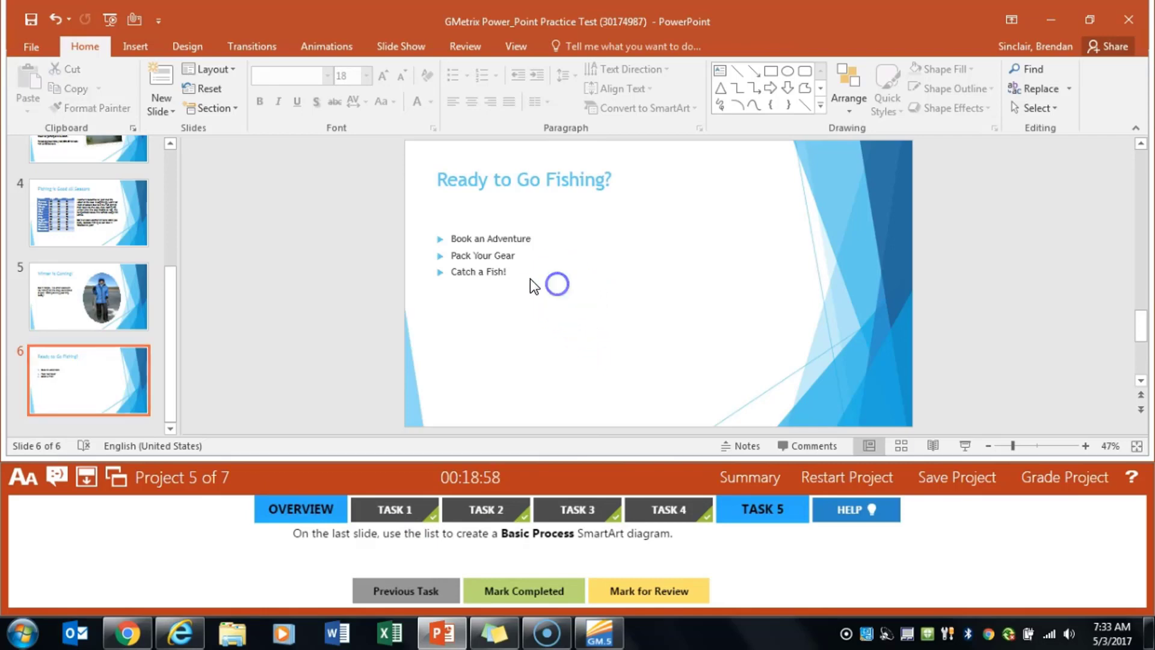
mouse_move(532, 280)
mouse_down()
mouse_move(455, 255)
mouse_move(439, 237)
mouse_up()
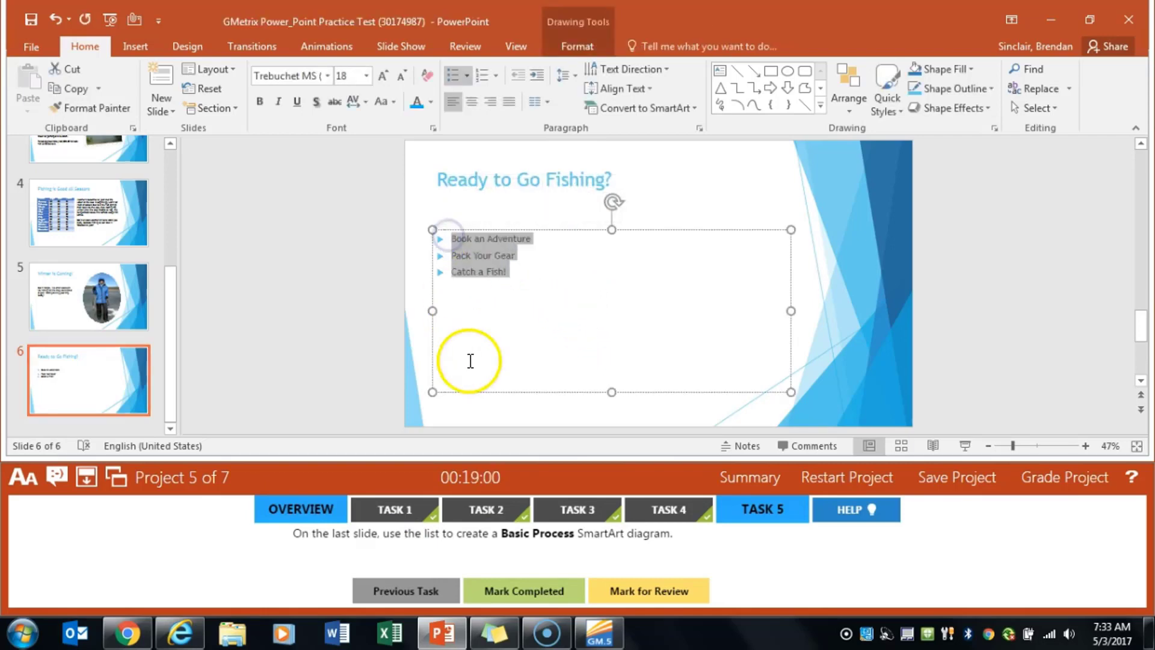
right_click(478, 255)
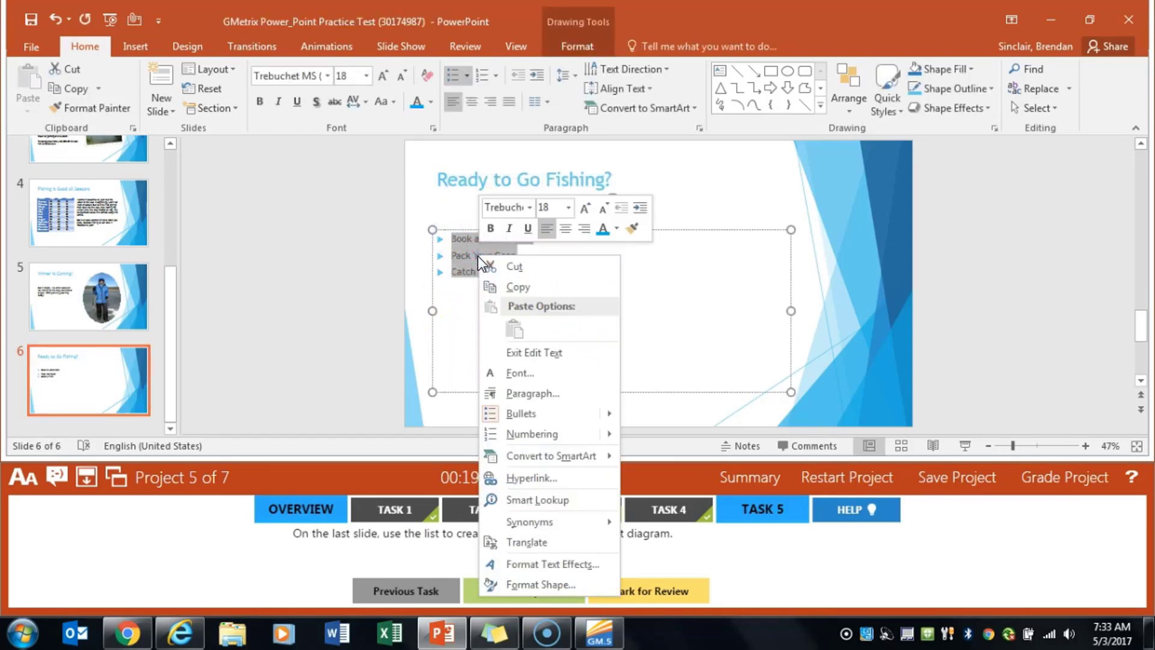
mouse_move(557, 455)
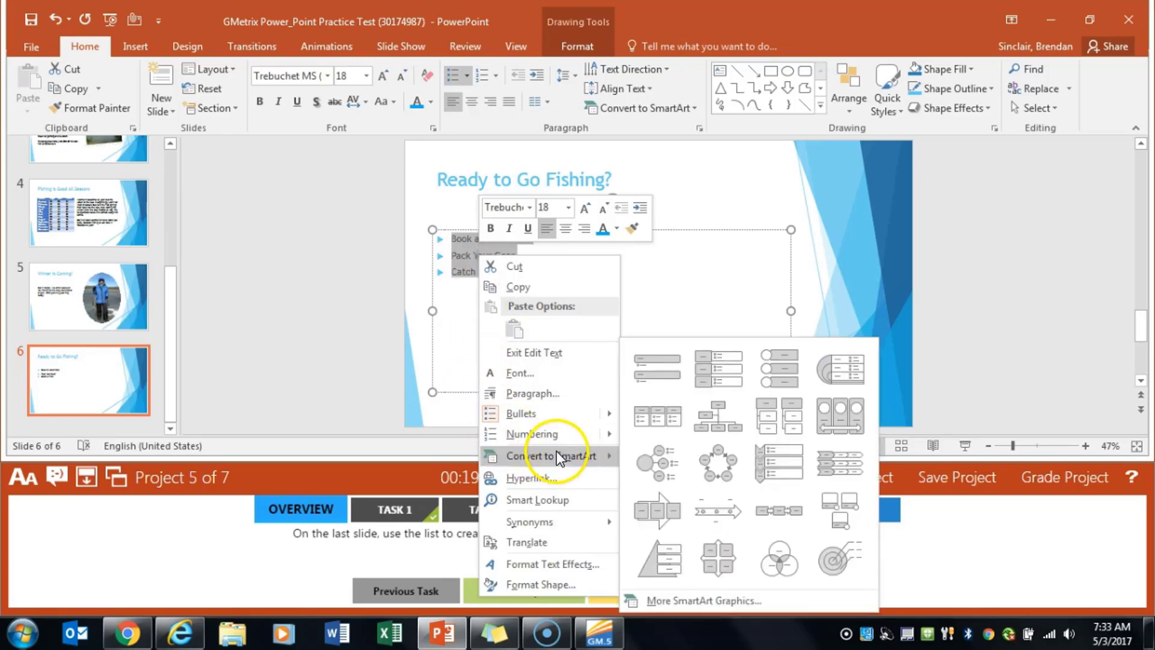
click(698, 601)
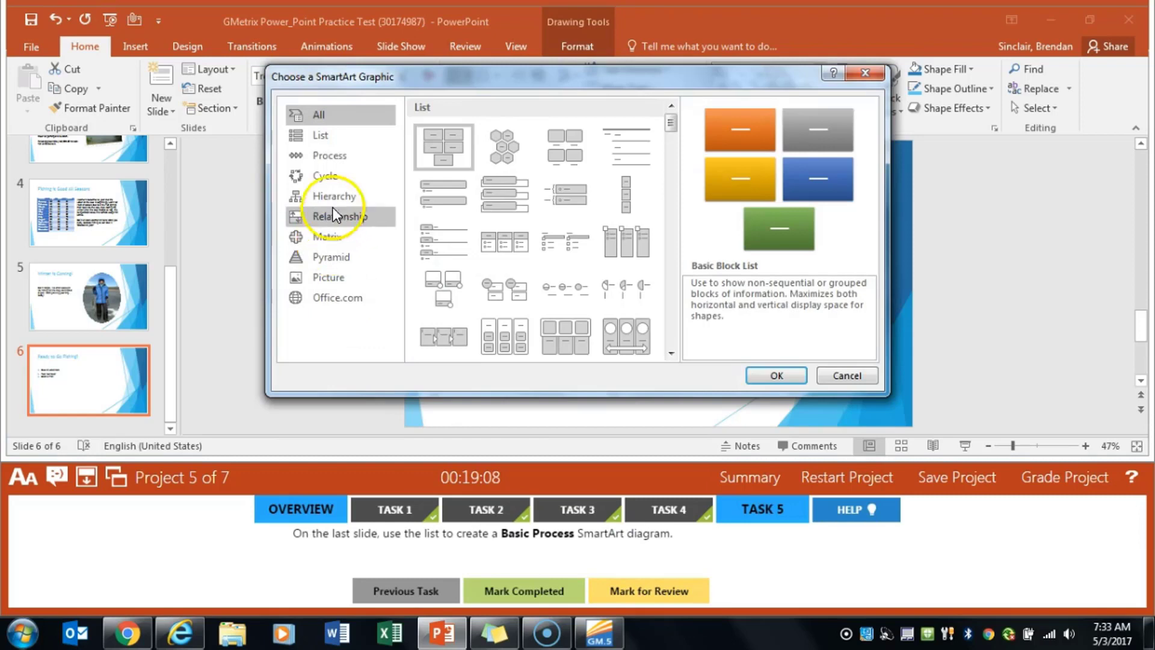
click(328, 158)
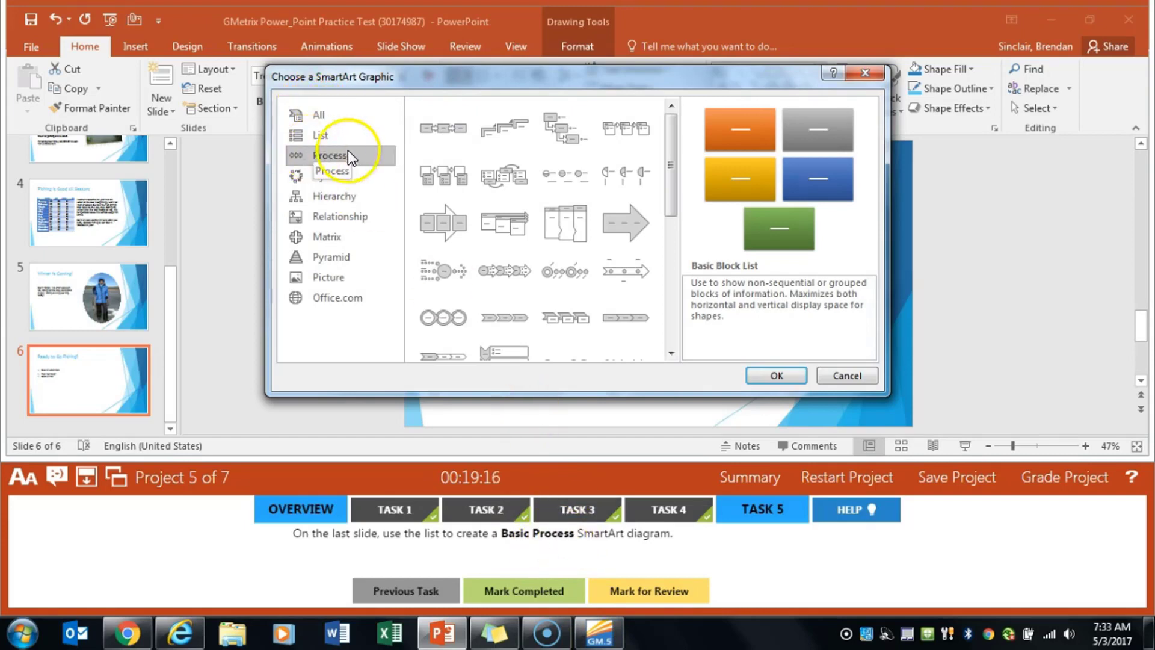
double_click(442, 135)
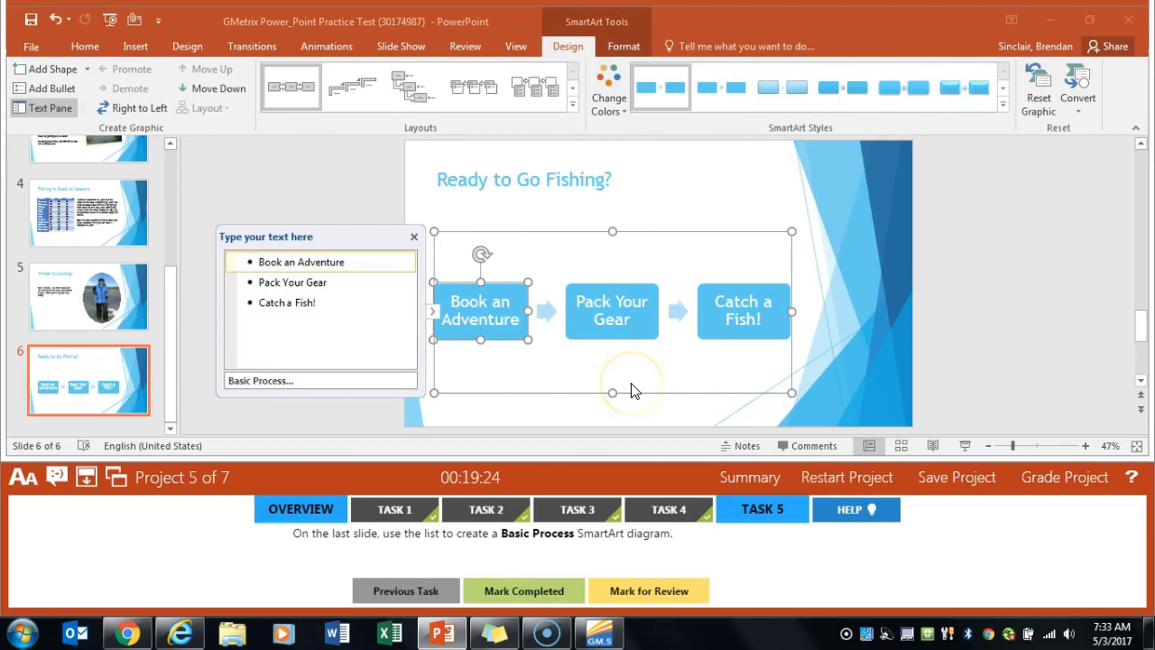
click(535, 590)
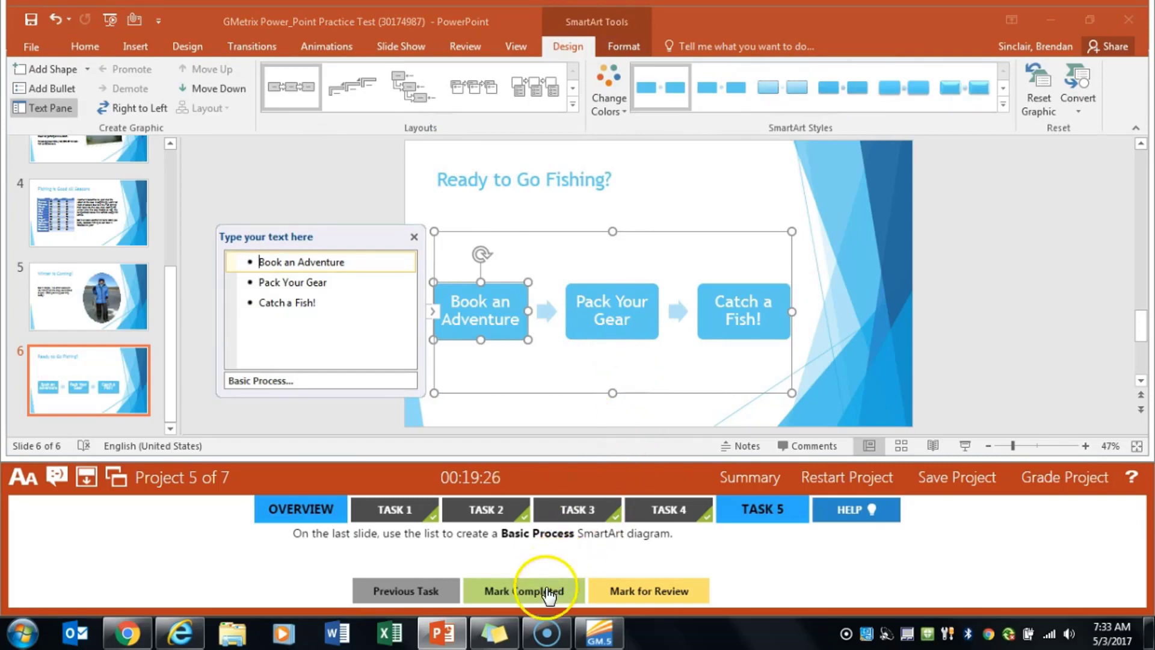